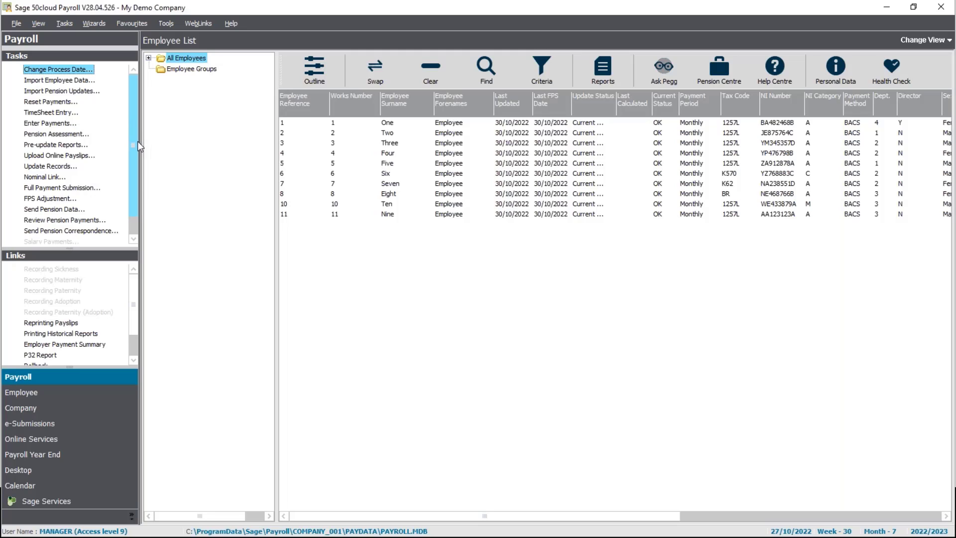
Step: Restore the company's Data Files from the backup "Restore Demo back up.001" in the Error corrections folder
left_click(18, 24)
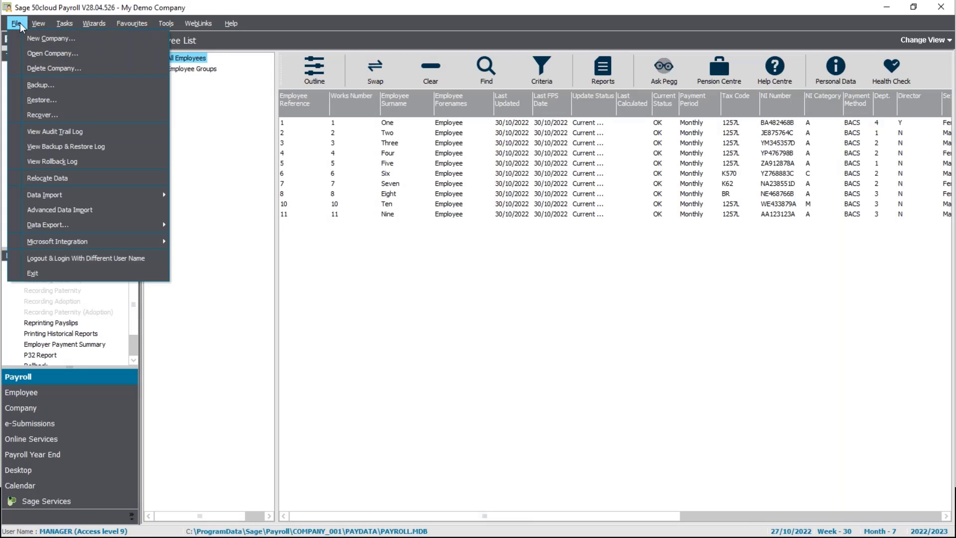
left_click(42, 100)
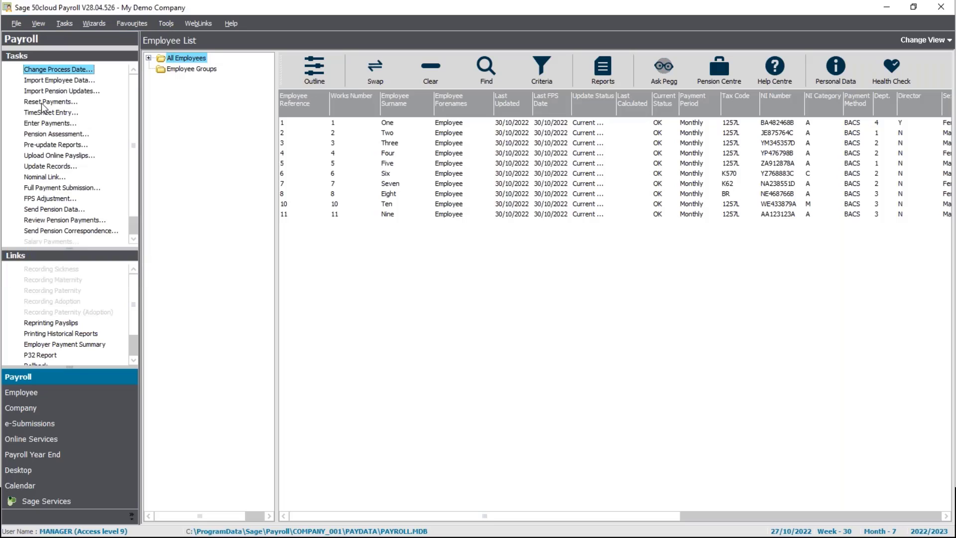
left_click(522, 364)
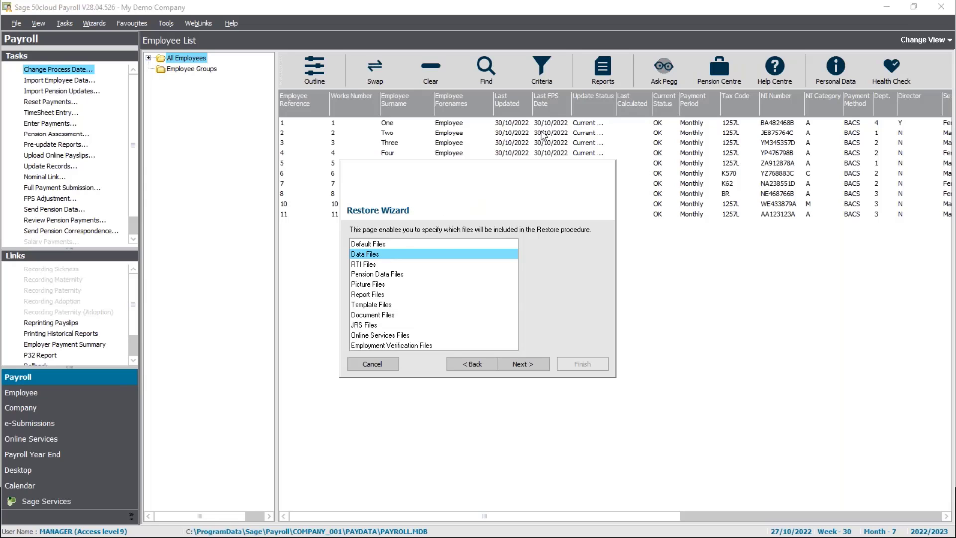
left_click(525, 363)
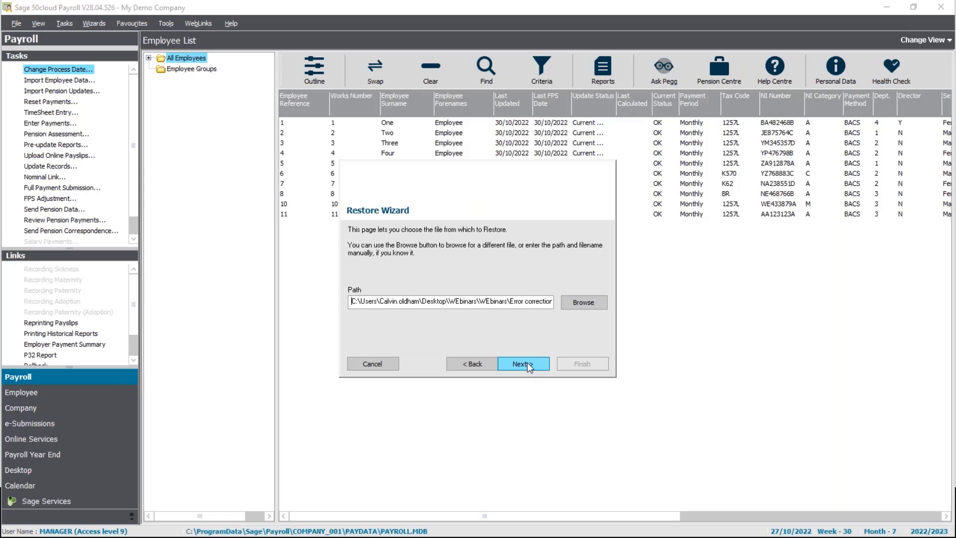
left_click(583, 305)
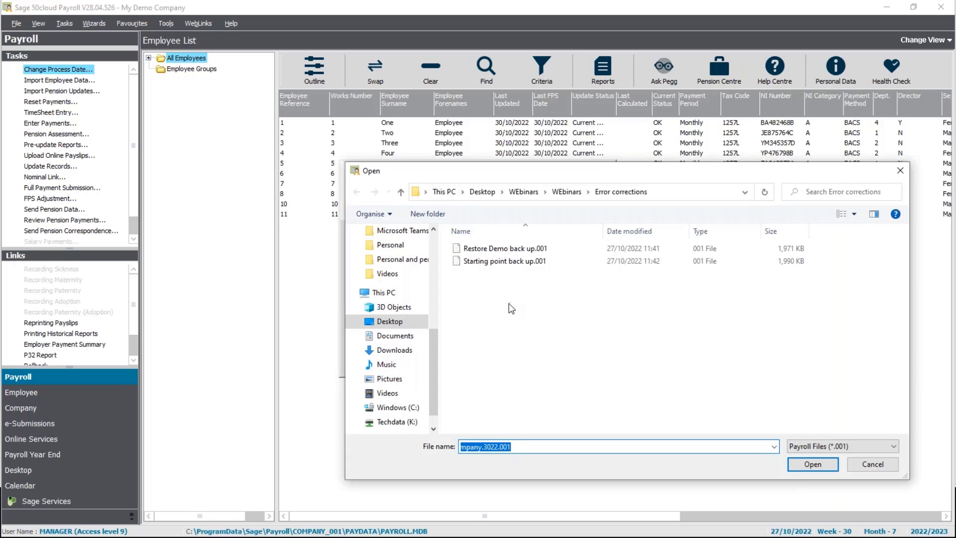
left_click(501, 249)
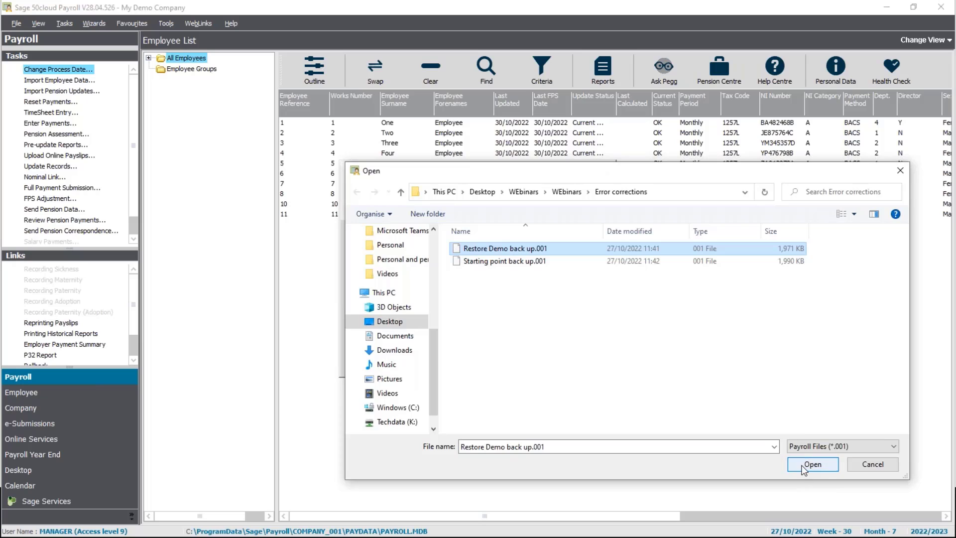
left_click(803, 464)
left_click(525, 364)
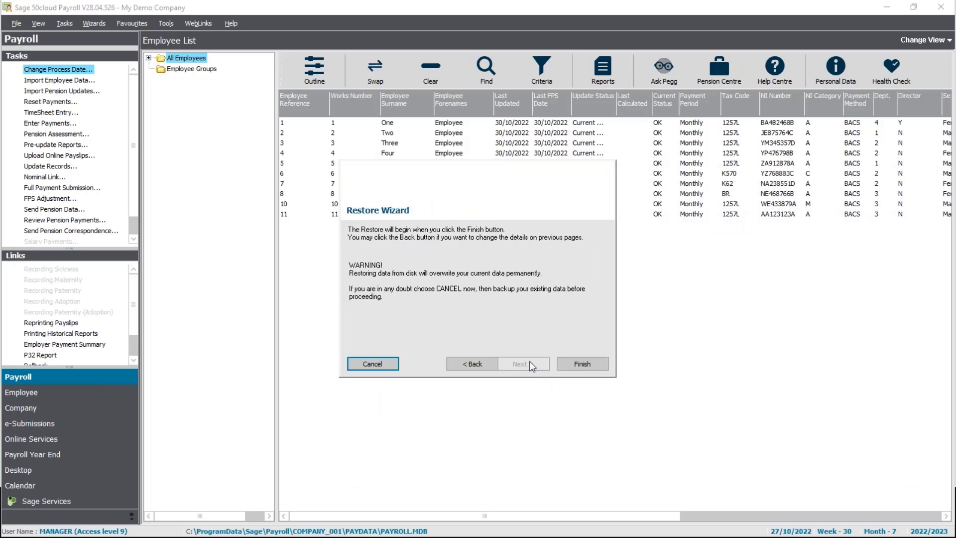
left_click(596, 365)
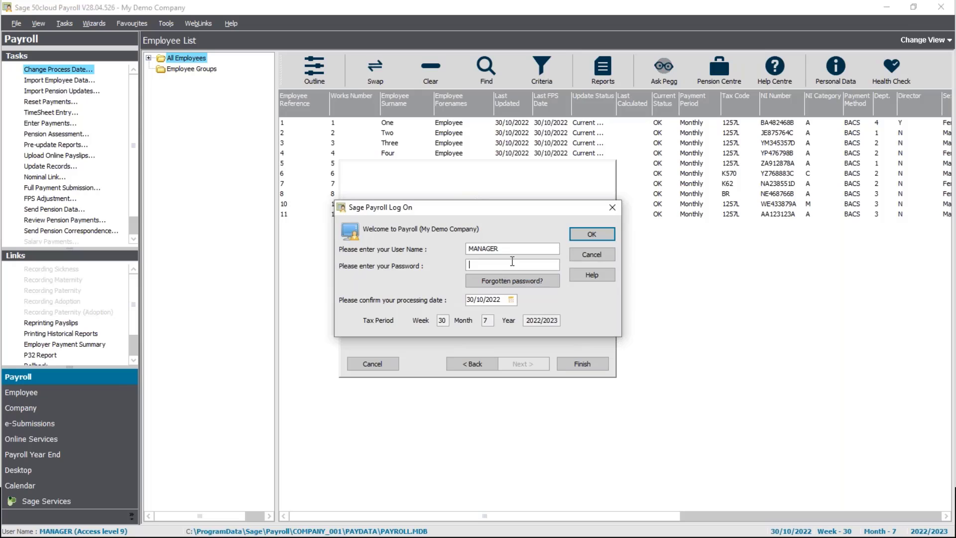
Step: Log back on to the company with the account password and dismiss the start-up reminder and advice messages
type("**")
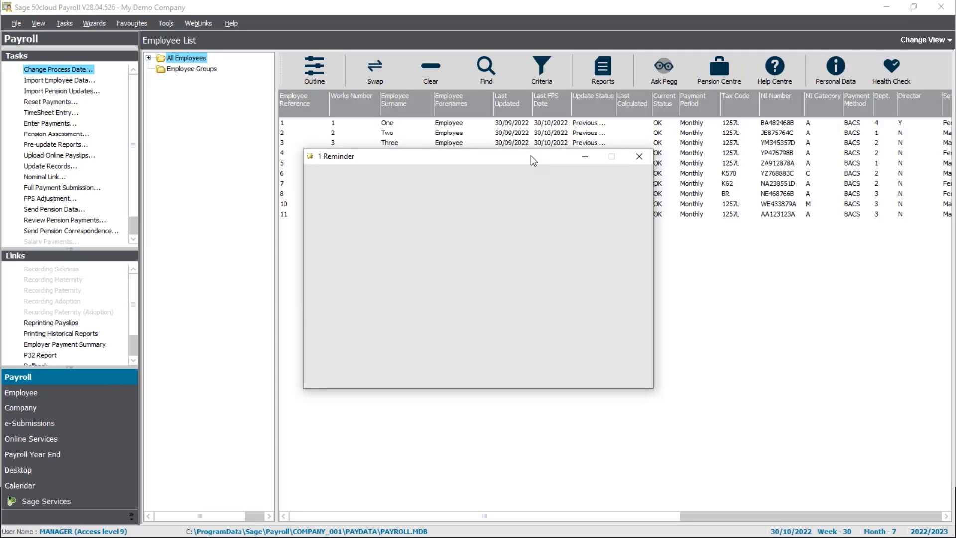
left_click(639, 157)
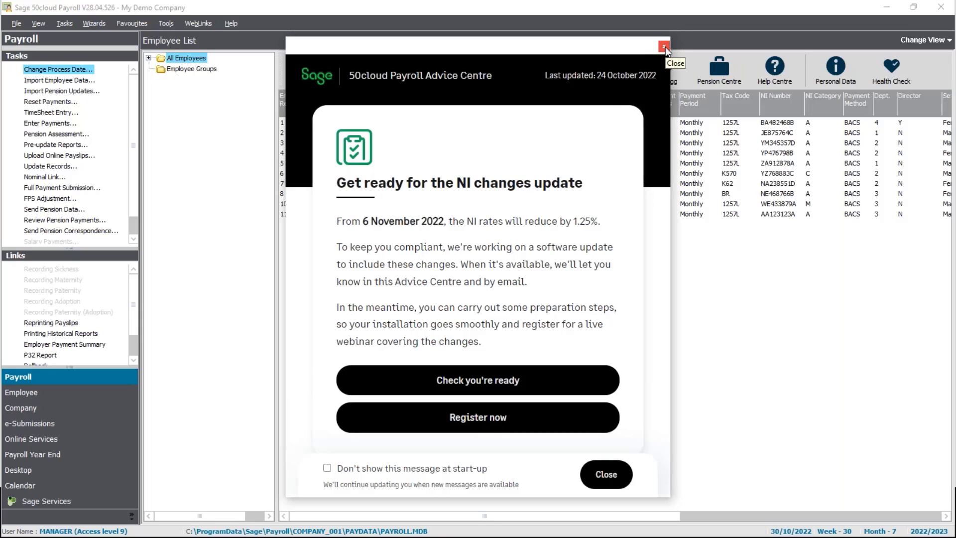
left_click(664, 46)
left_click(640, 156)
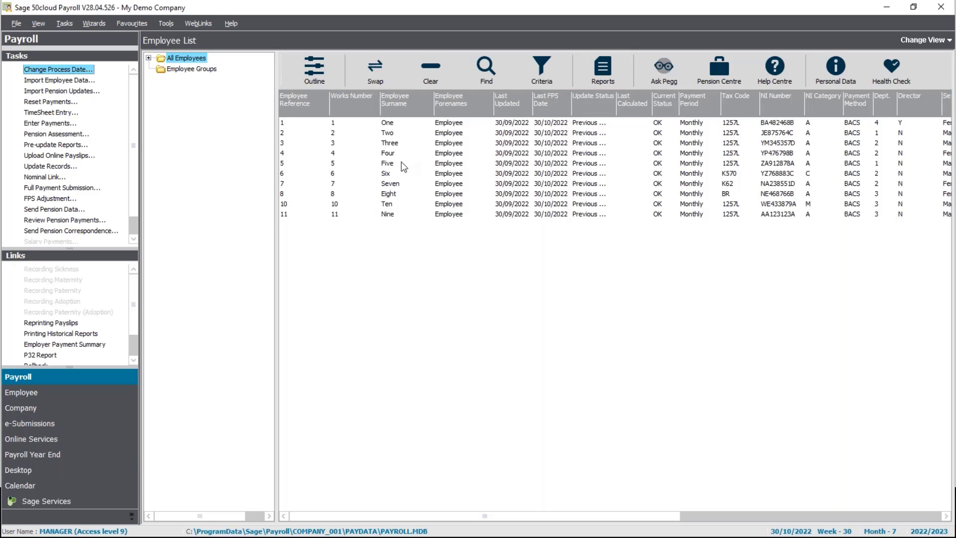
Step: Enter 8 hours of Overtime 1.5x in the third employee's payments, save the record and close the payment entry
left_click(391, 146)
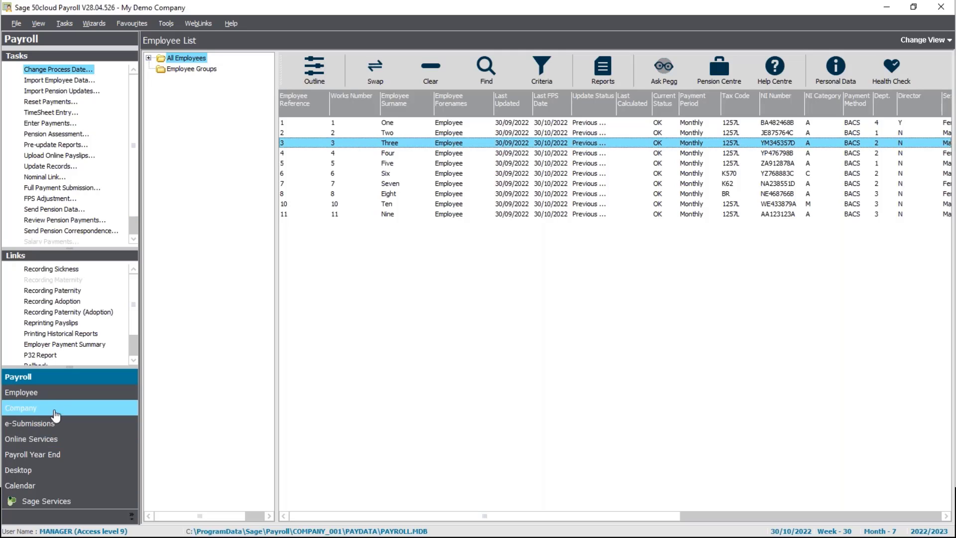
left_click(53, 125)
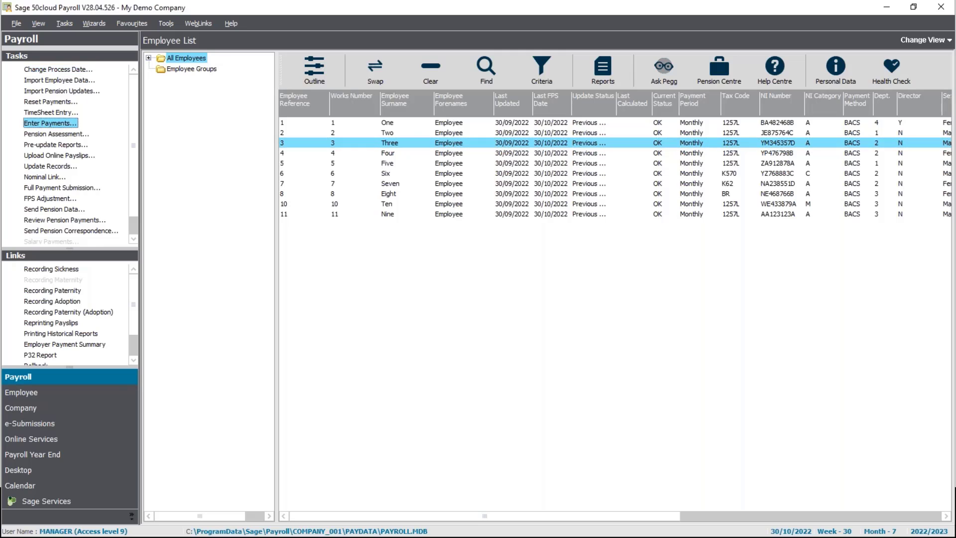
left_click(533, 326)
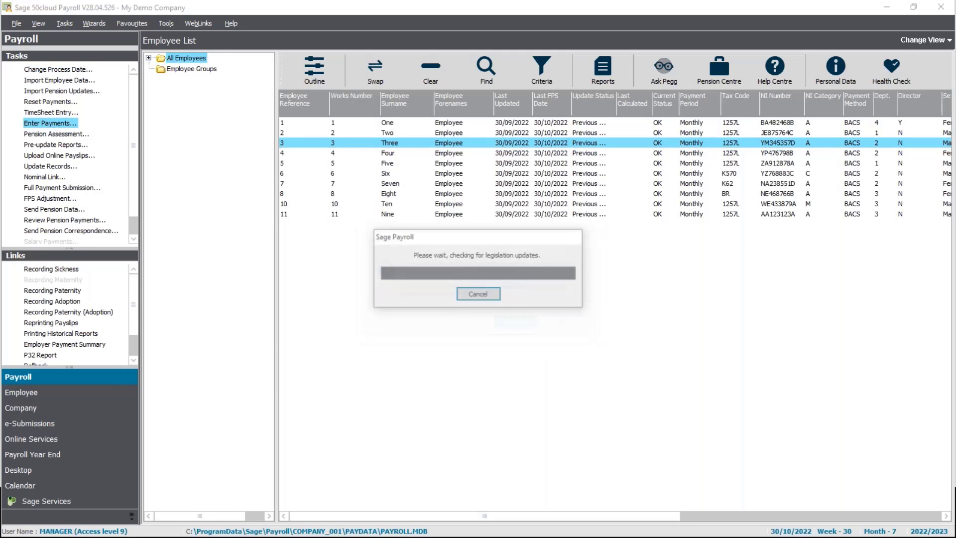
left_click(488, 300)
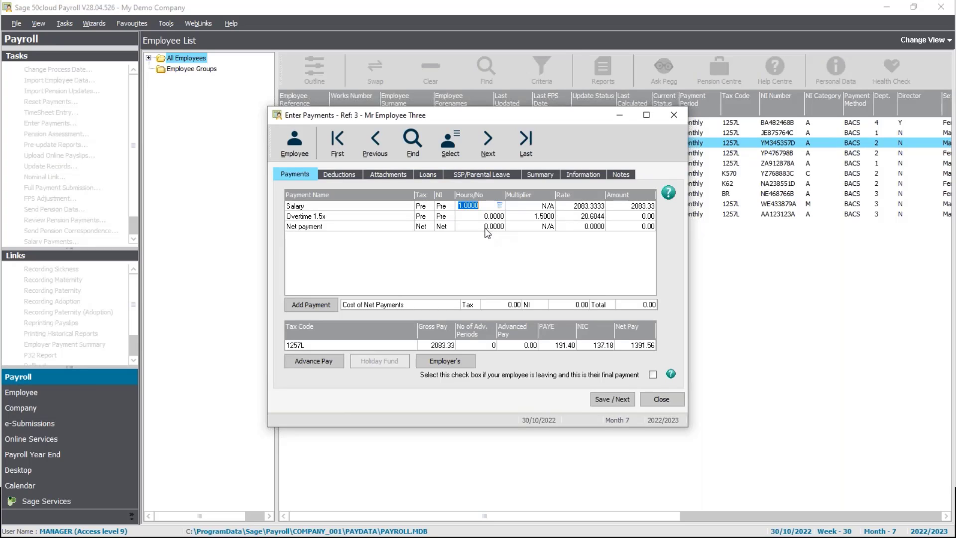
key("Down")
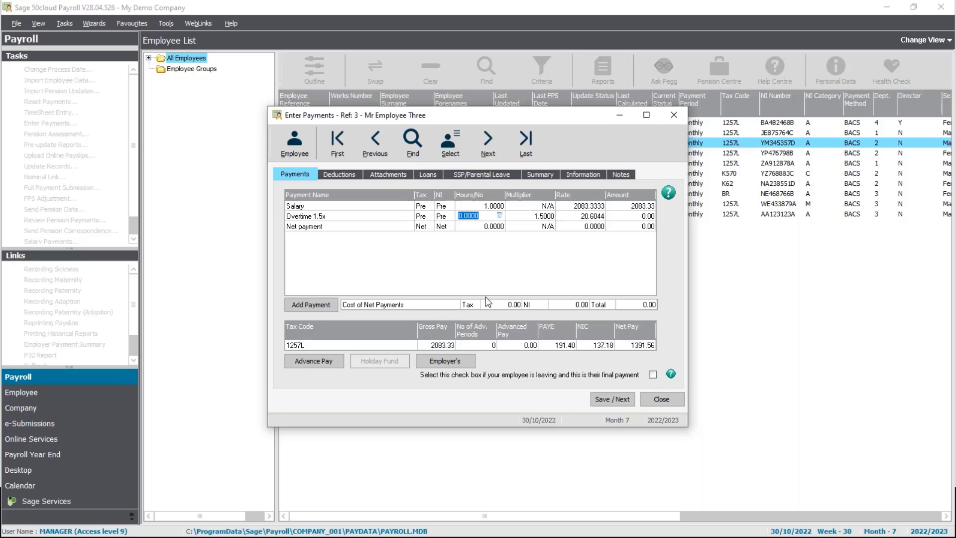
type("8")
key("Down")
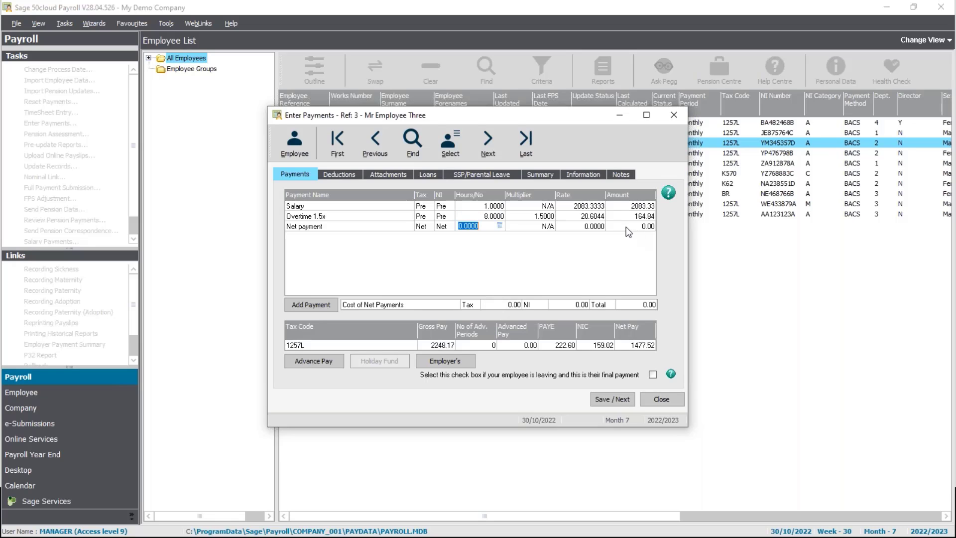
left_click(608, 398)
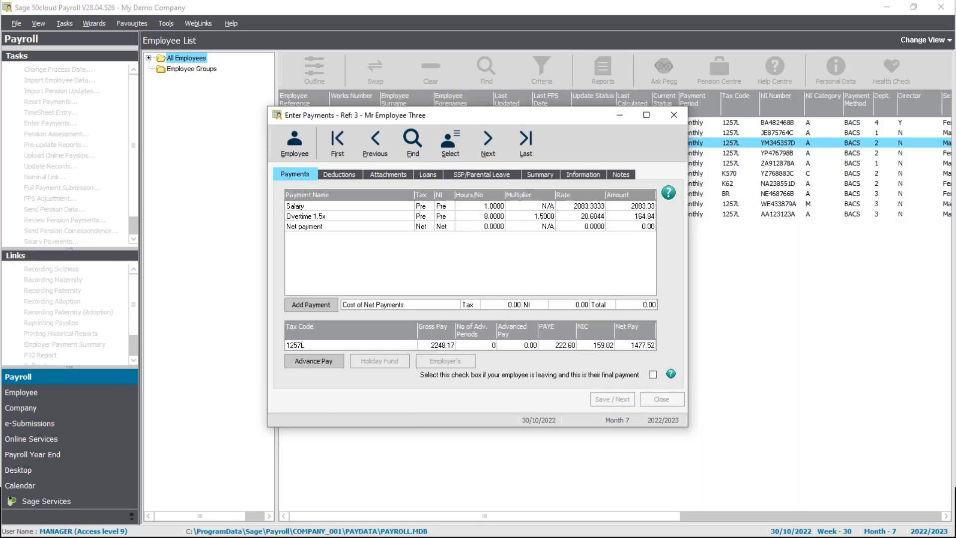
left_click(661, 399)
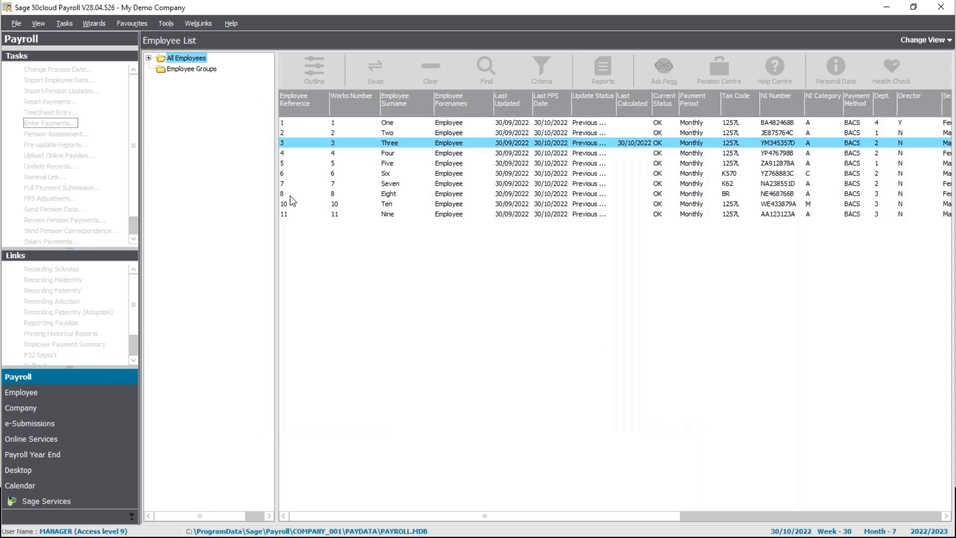
Step: Select all employees in the list and update their payroll records
left_click(440, 75)
left_click(375, 69)
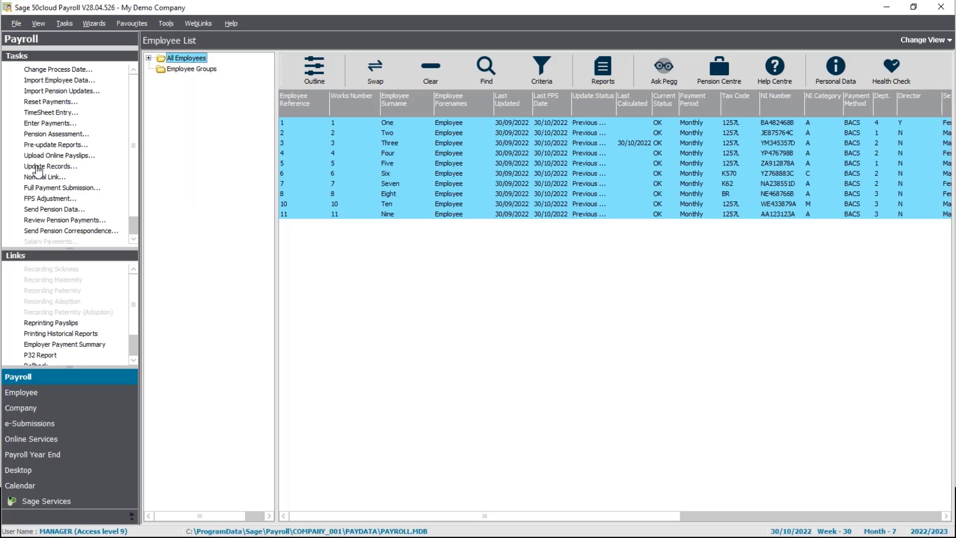
left_click(52, 165)
left_click(503, 325)
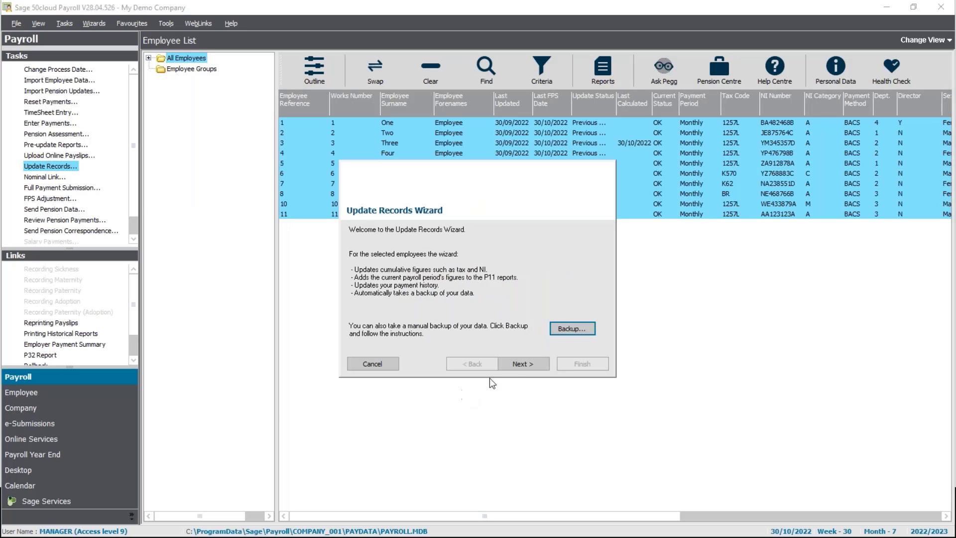
left_click(521, 364)
left_click(521, 364)
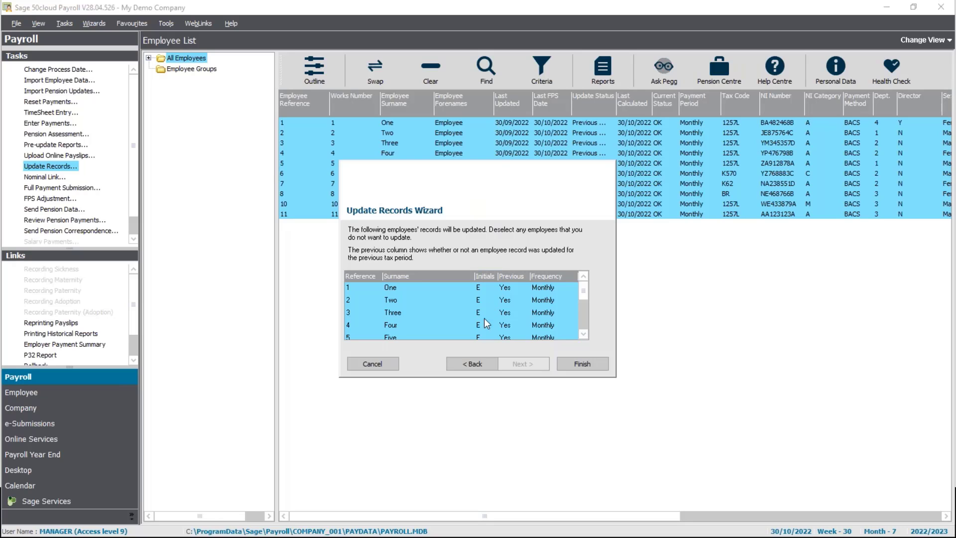
left_click(581, 363)
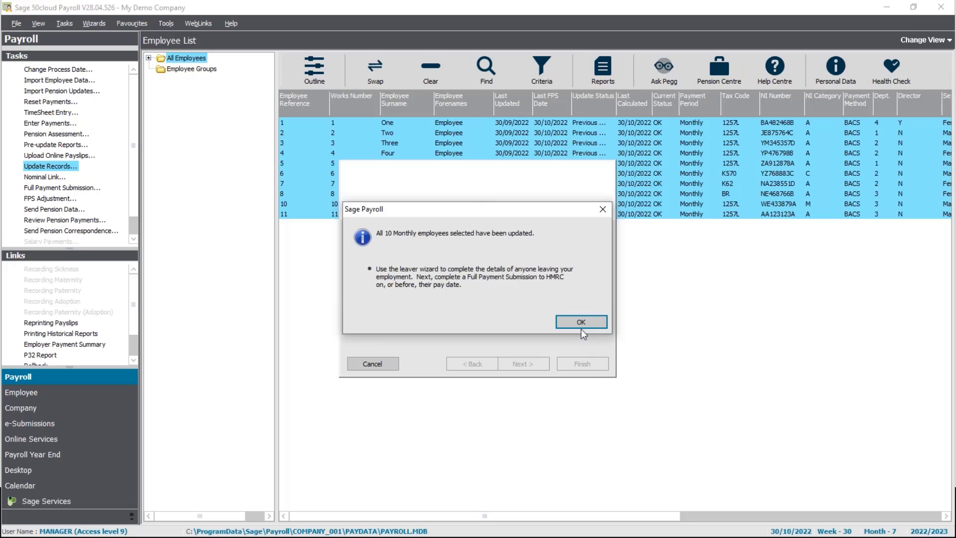
left_click(581, 326)
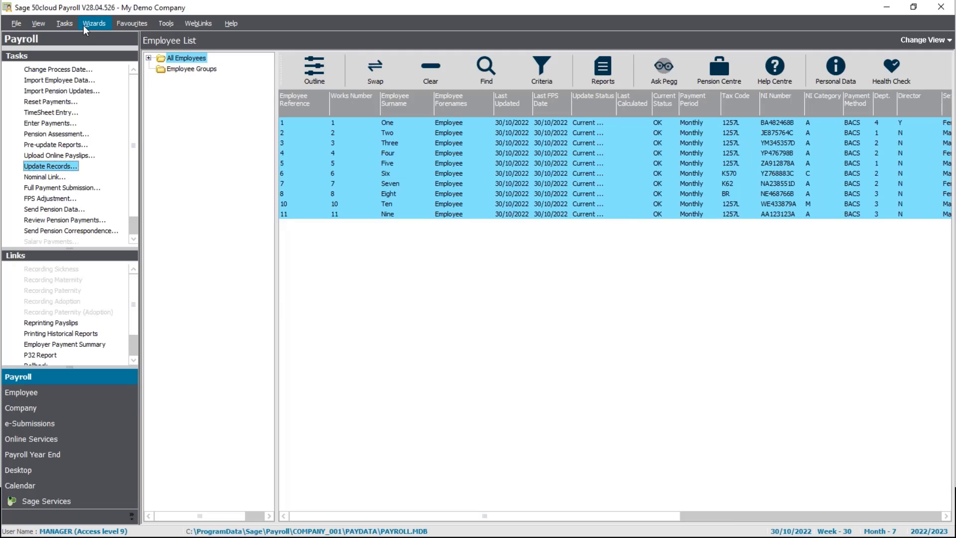
Step: Restore only the RTI Files from the backup "Restore Demo back up.001" in the Error corrections folder
left_click(24, 27)
left_click(39, 97)
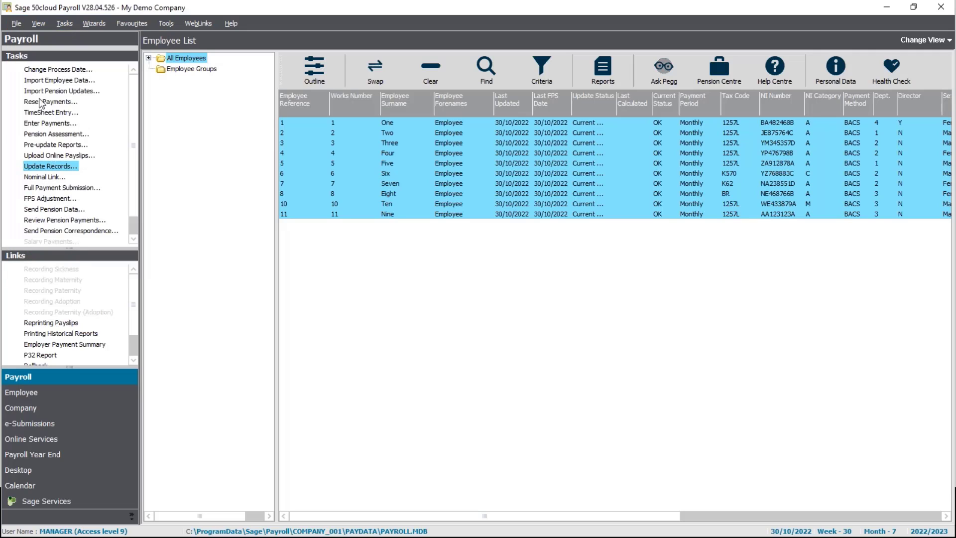
left_click(515, 363)
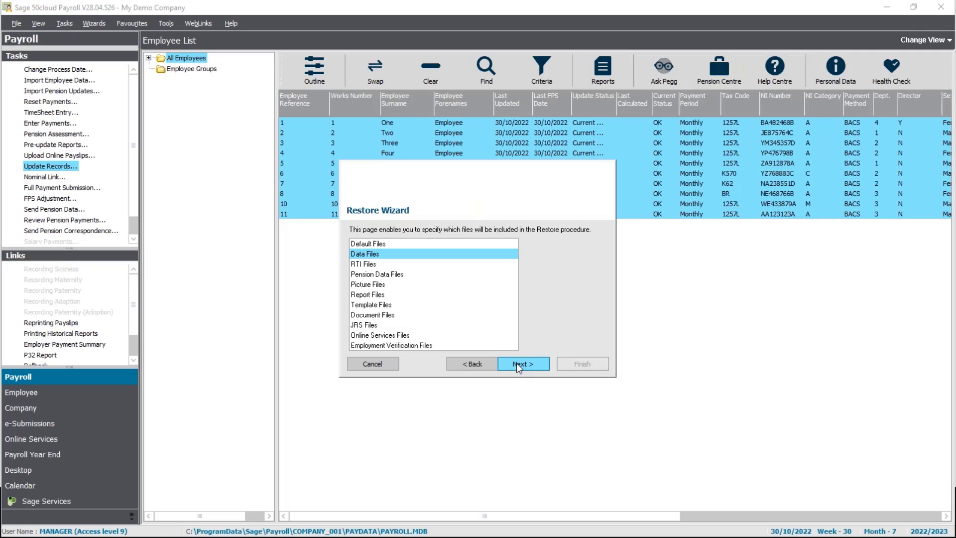
left_click(393, 263)
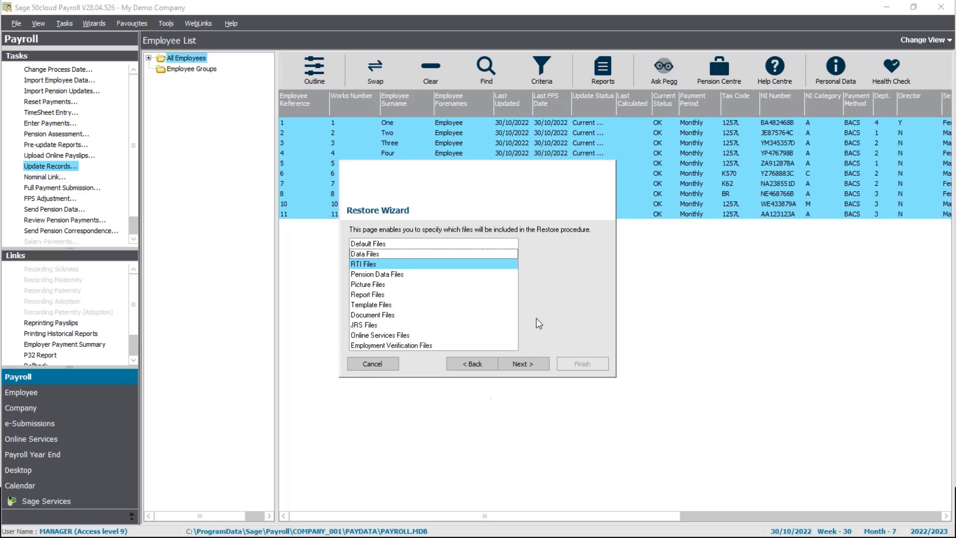
left_click(524, 365)
left_click(577, 303)
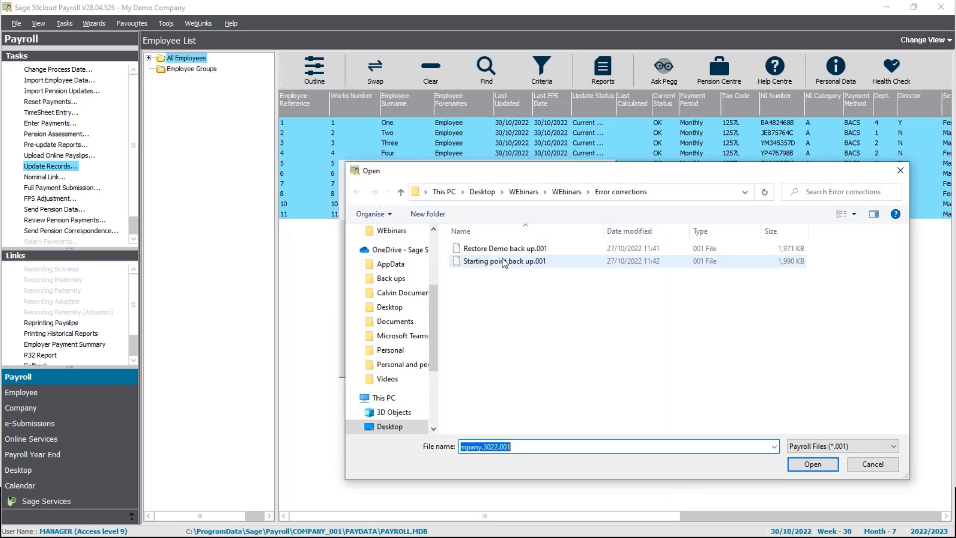
left_click(507, 249)
left_click(799, 462)
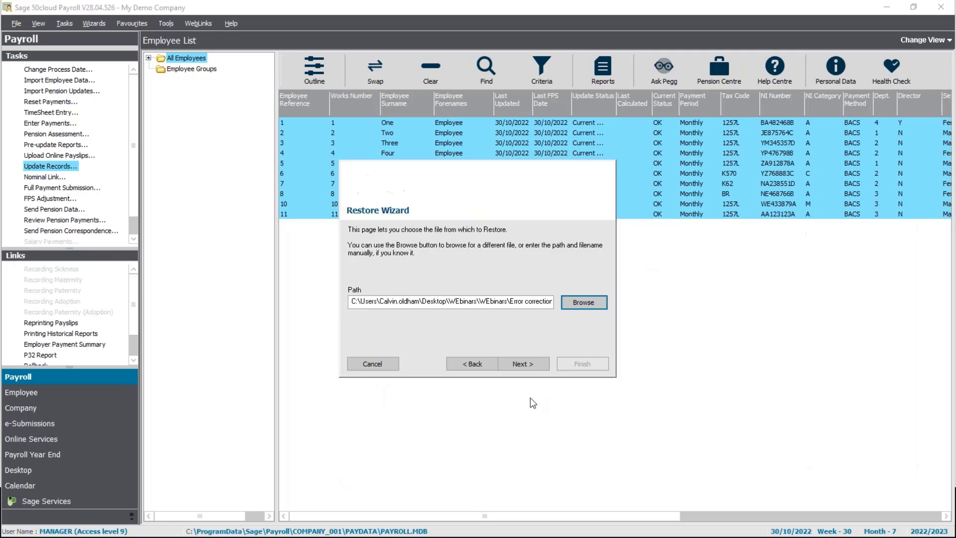
left_click(528, 364)
left_click(580, 362)
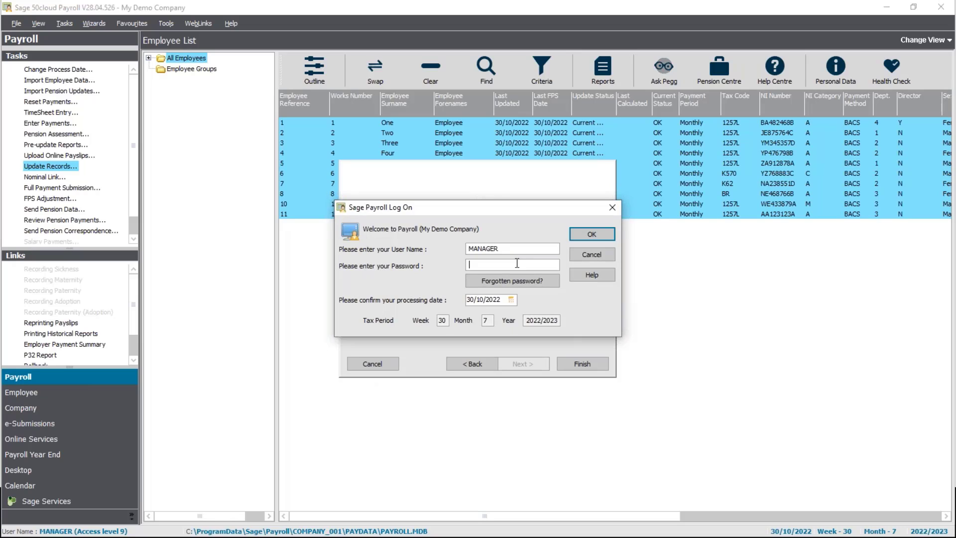
Step: Enter the account password to log on after the RTI restore and close the start-up messages
type("**")
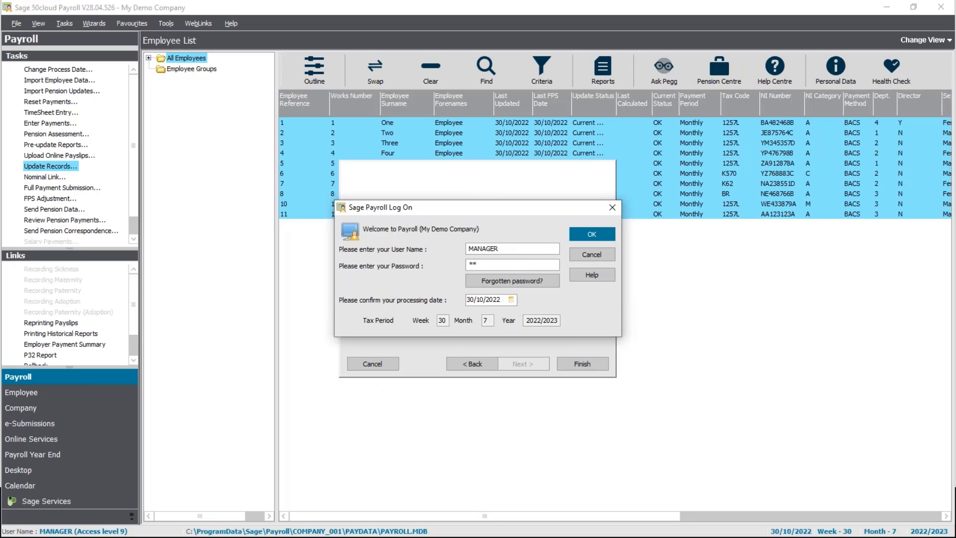
left_click(591, 234)
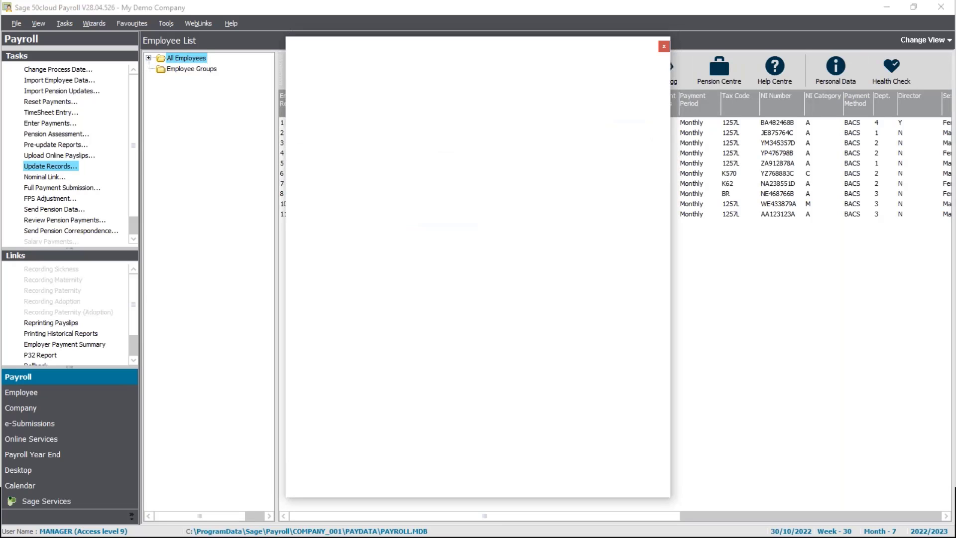
left_click(663, 46)
left_click(640, 157)
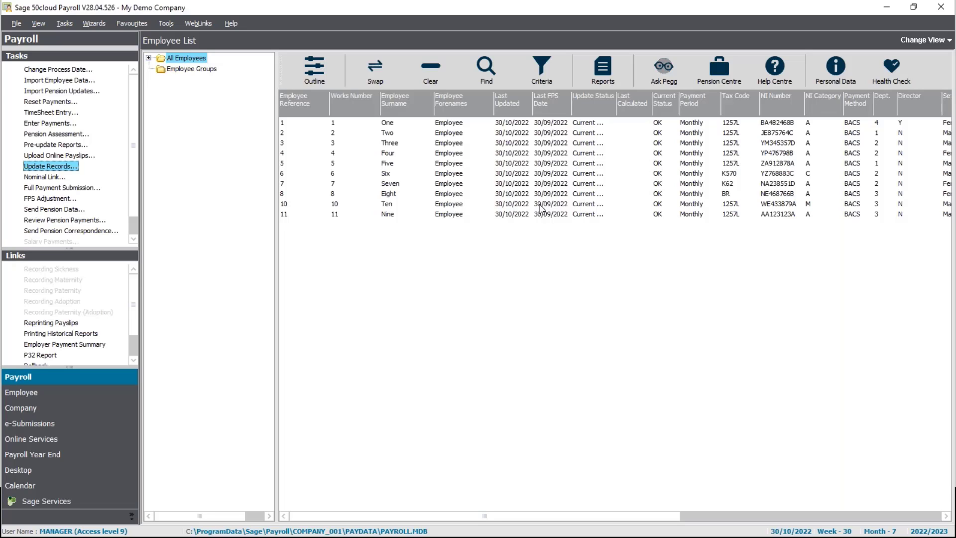
Step: Send the Full Payment Submission to HMRC, acknowledging the non-receipt warning, and close the finished submission
left_click(58, 188)
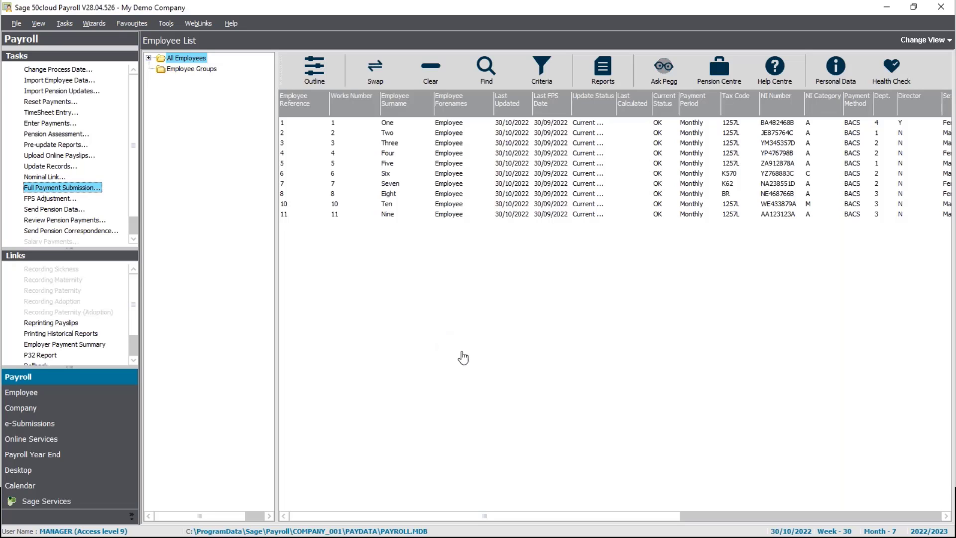
left_click(366, 387)
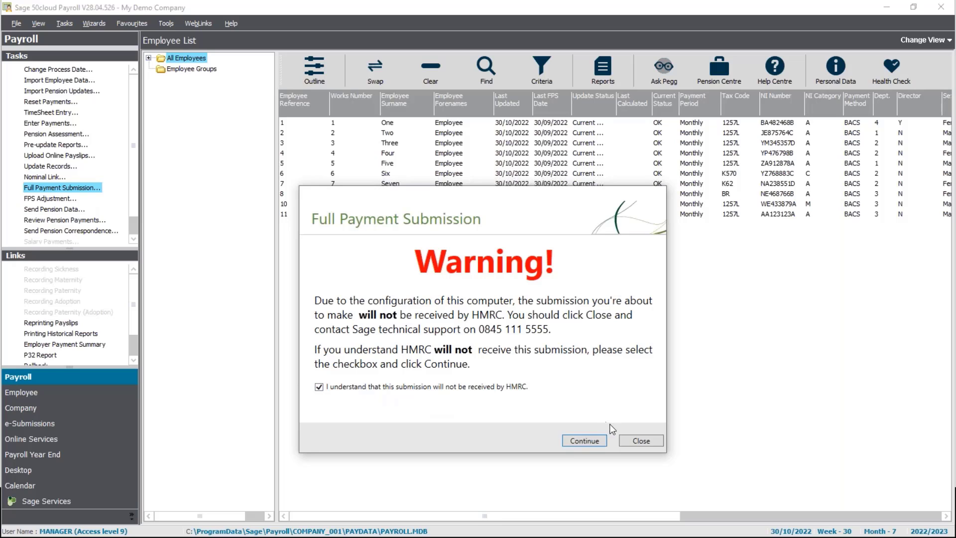
left_click(580, 441)
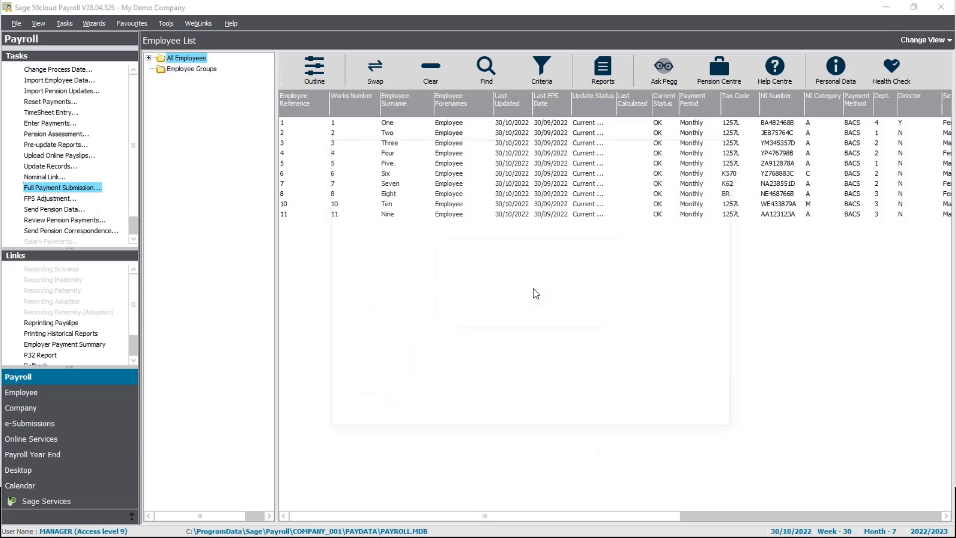
left_click(658, 420)
left_click(663, 421)
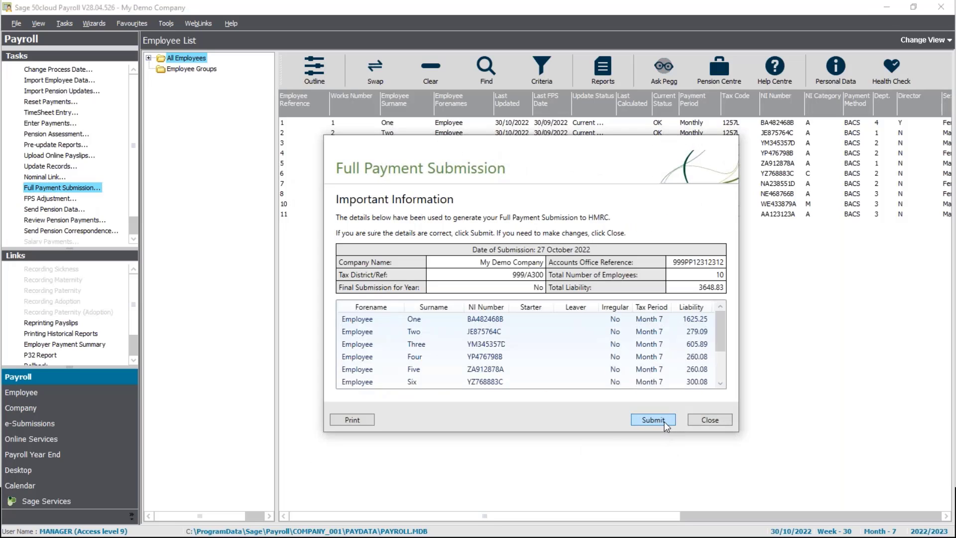
left_click(664, 421)
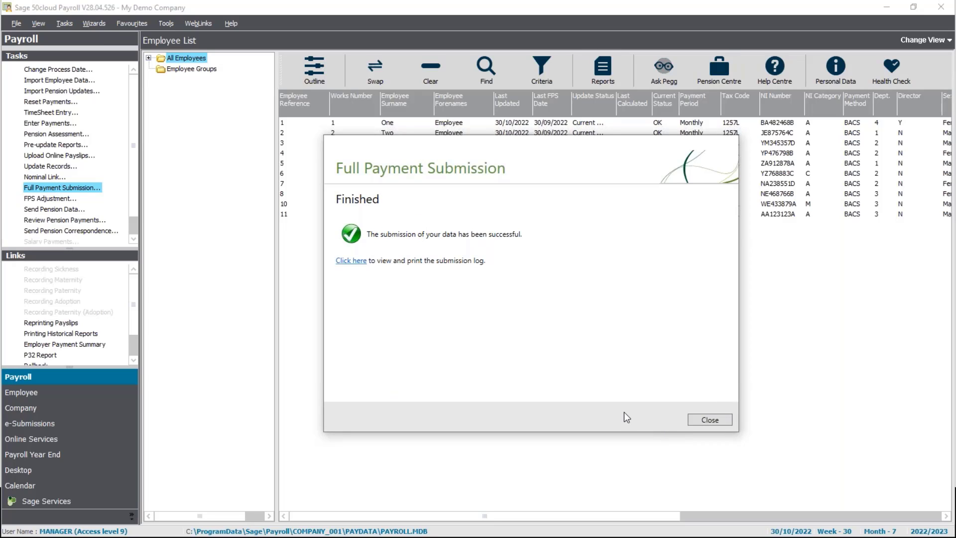
left_click(711, 421)
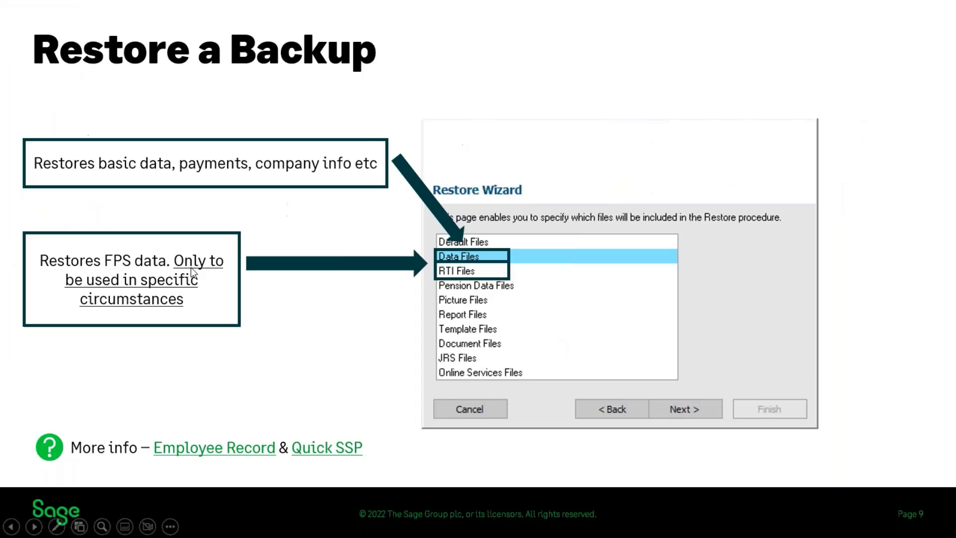
left_click(354, 292)
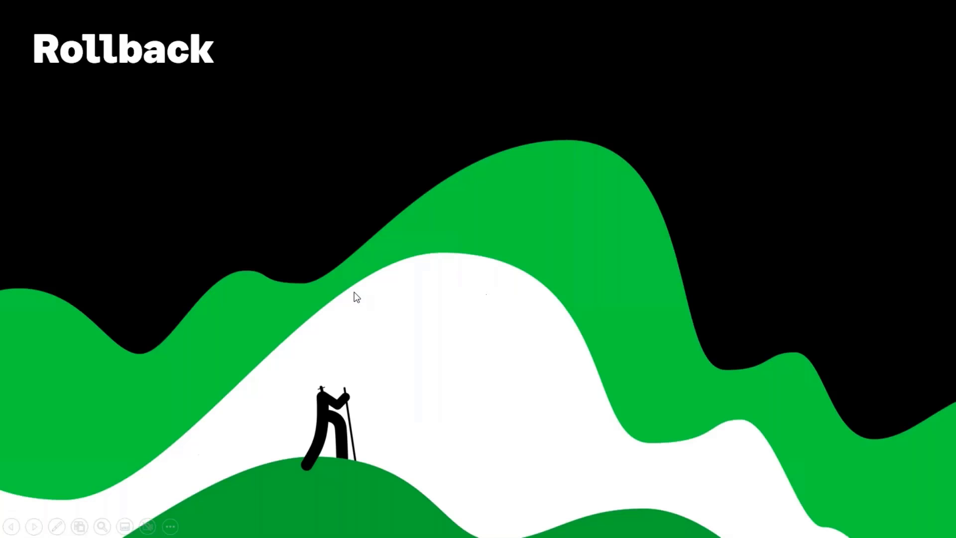
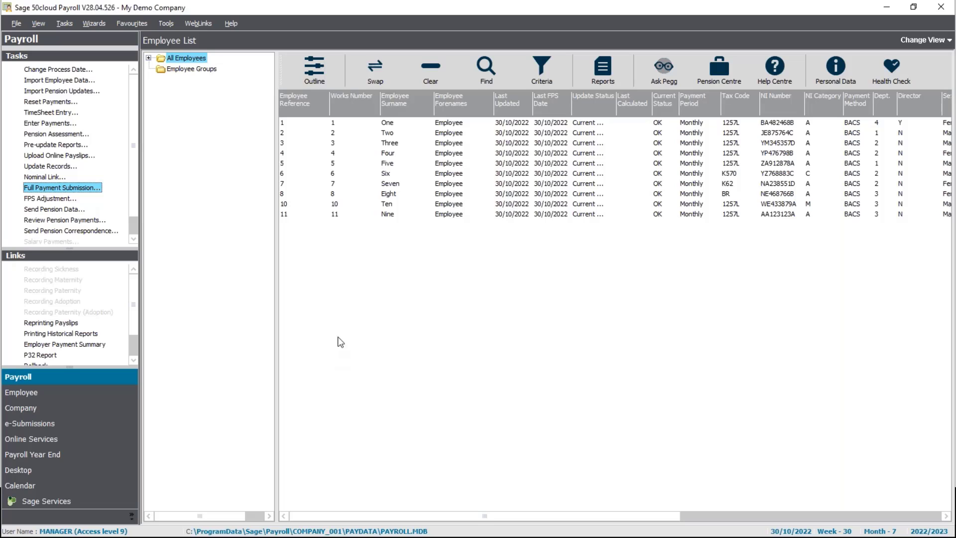
Step: Select the seventh employee in the employee list
left_click(396, 188)
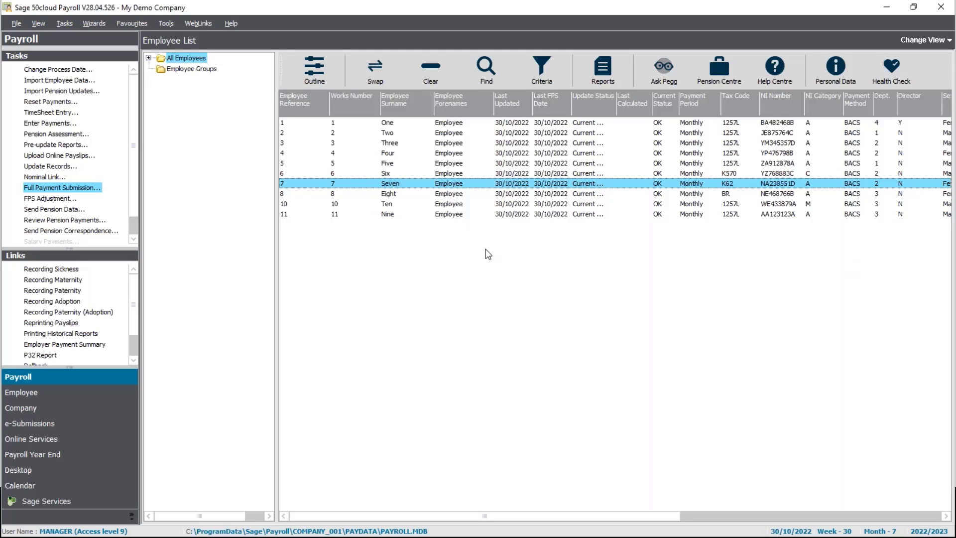
left_click(18, 25)
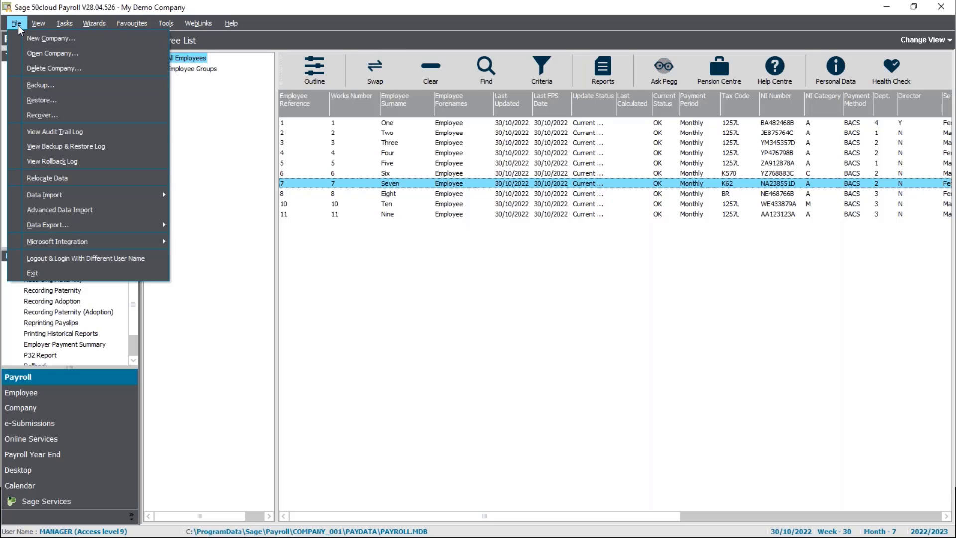
mouse_move(56, 24)
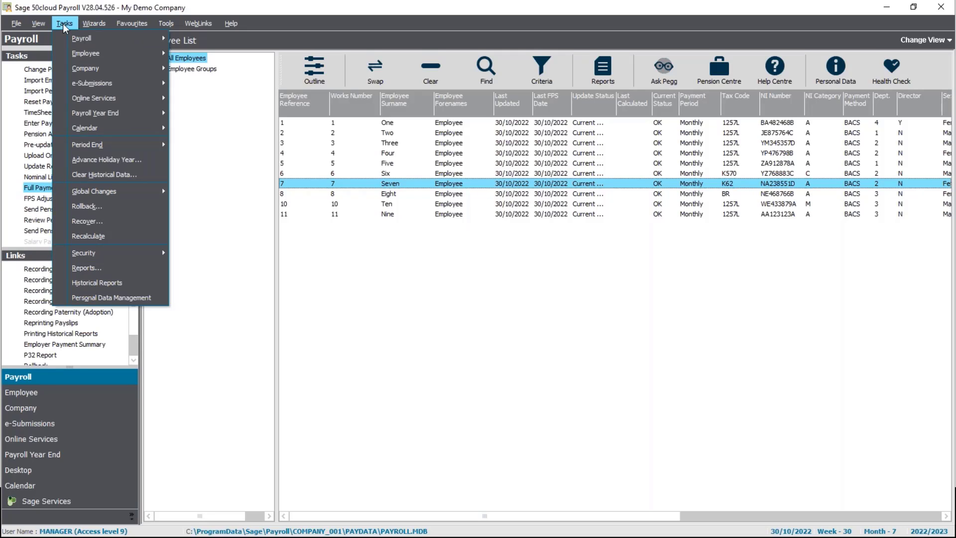
left_click(89, 207)
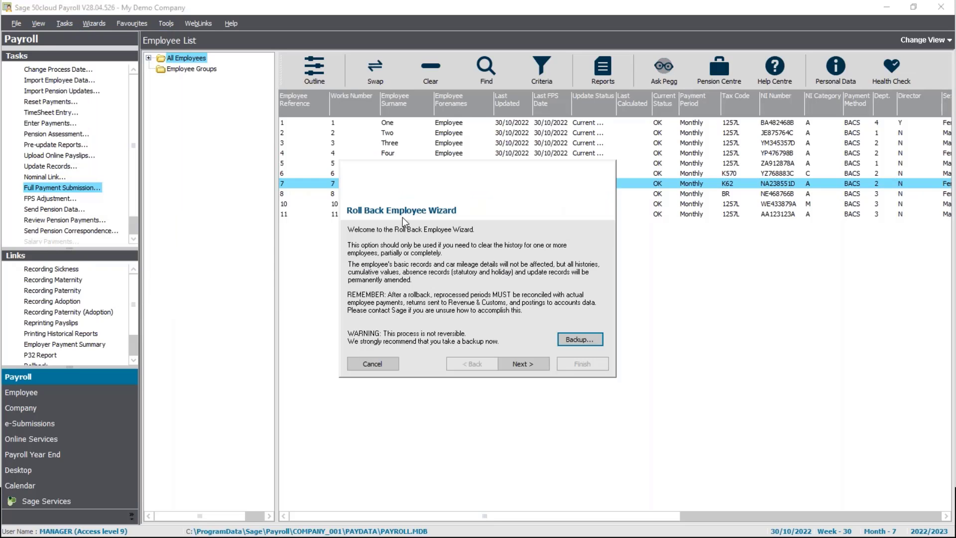
left_click(384, 364)
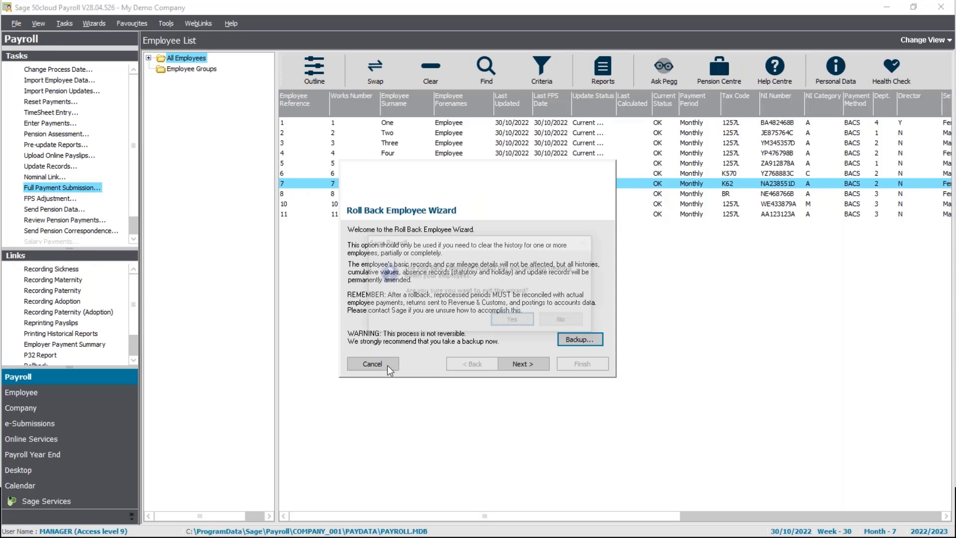
left_click(522, 324)
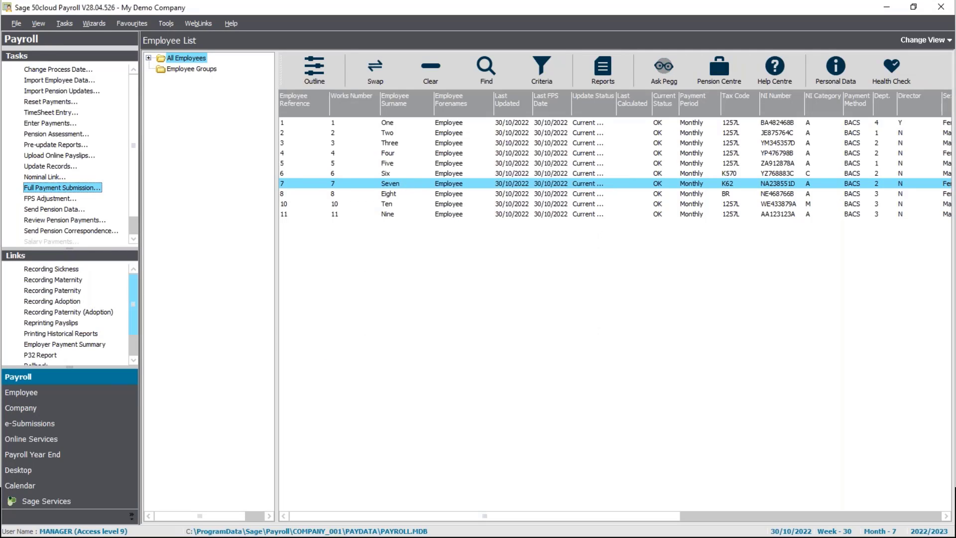
Step: Roll back the seventh employee's payroll history, removing the update for tax month 7 (06/10/2022 to 05/11/2022)
scroll(135, 324, "down", 1)
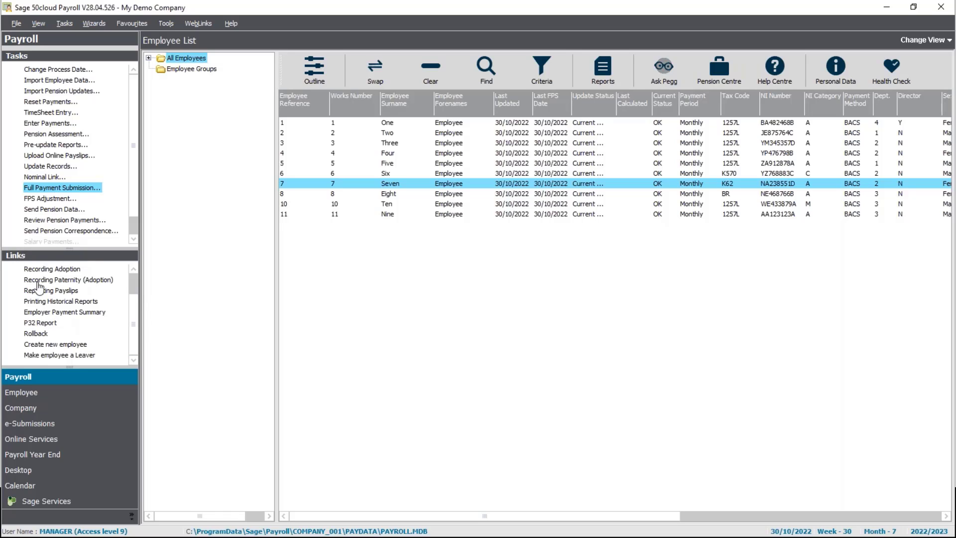
left_click(36, 333)
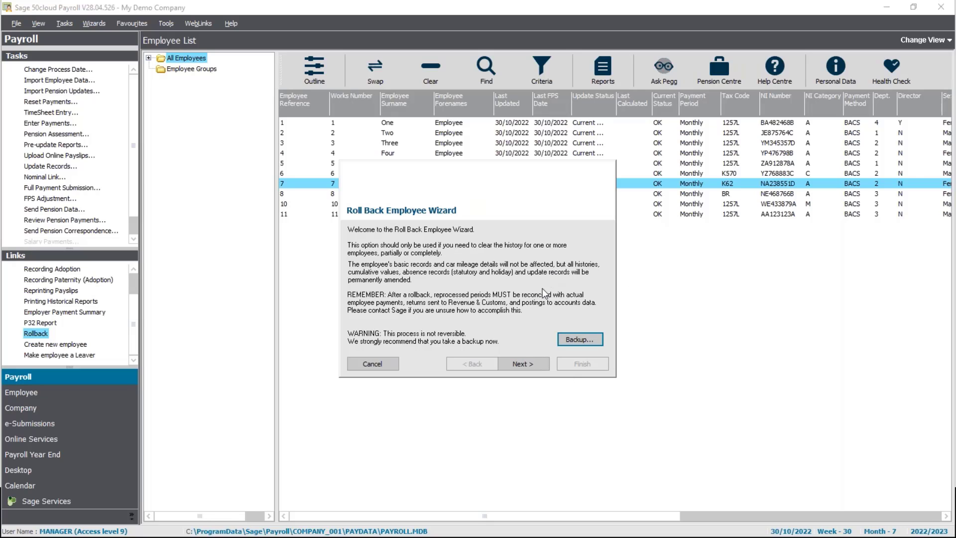
left_click(515, 363)
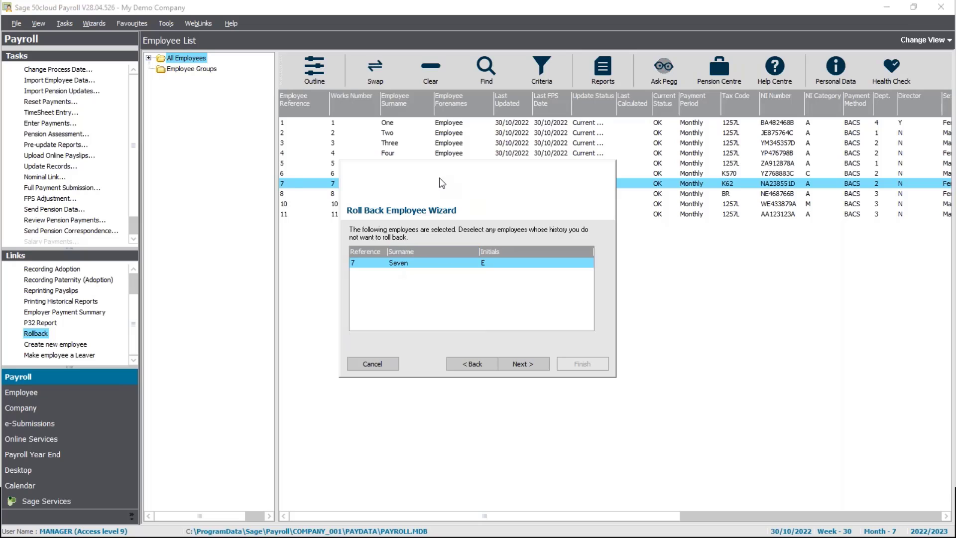
left_click(524, 365)
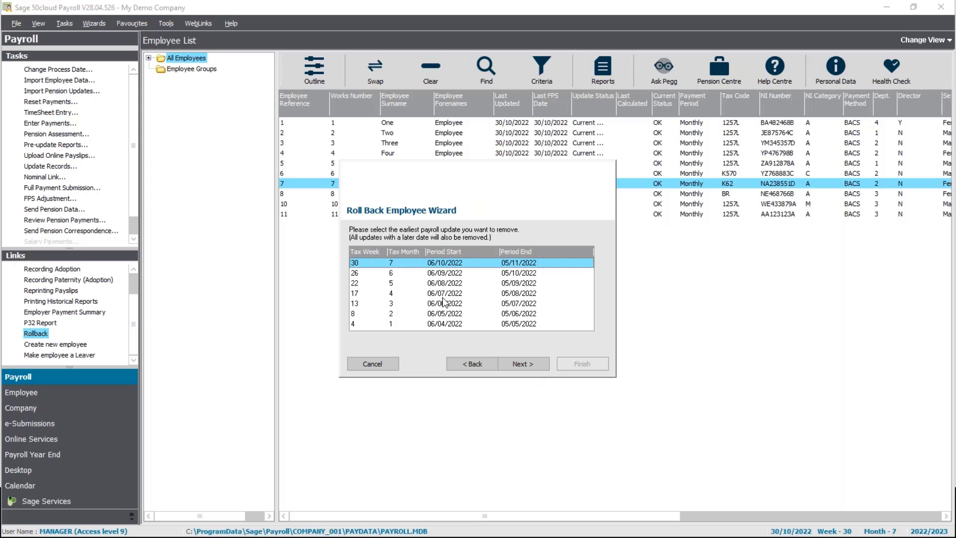
left_click(425, 283)
left_click(416, 303)
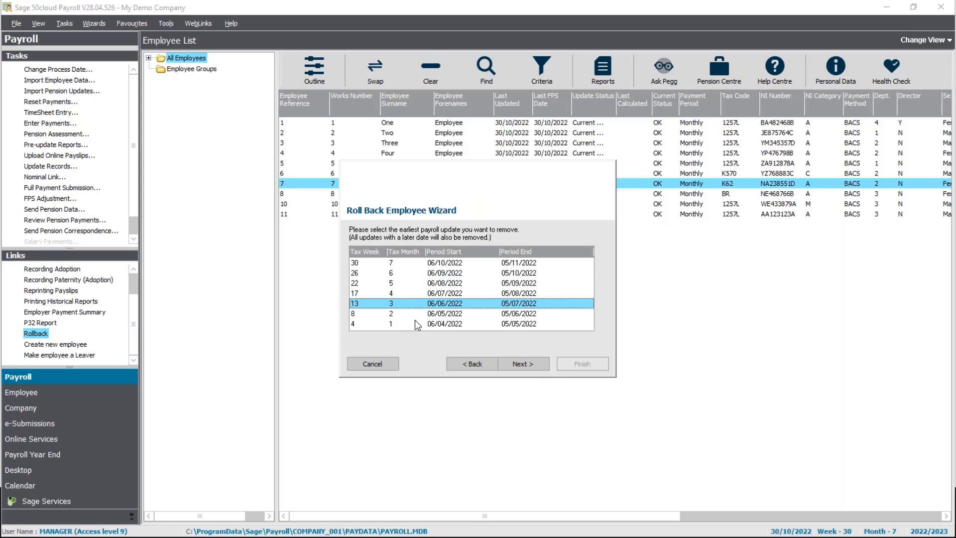
left_click(414, 272)
left_click(418, 293)
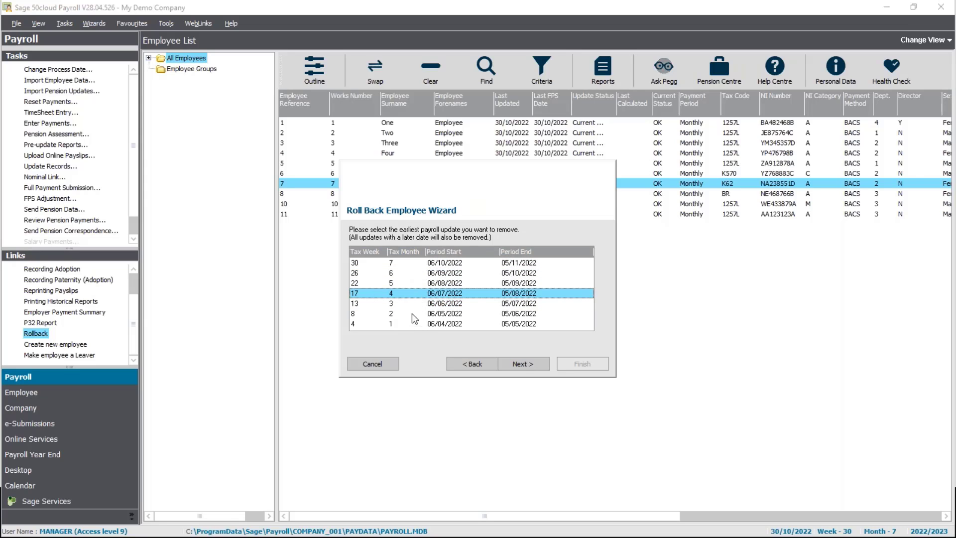
left_click(393, 264)
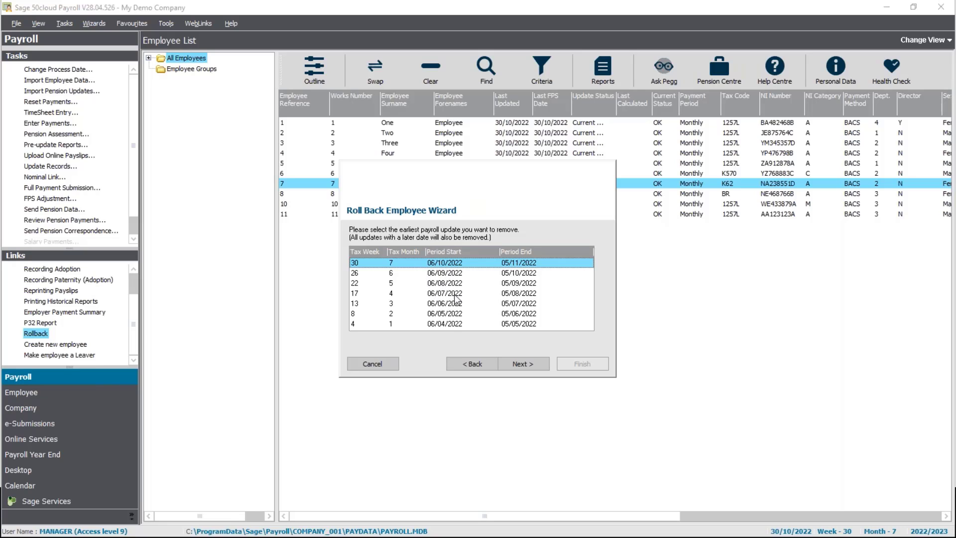
left_click(525, 365)
left_click(581, 363)
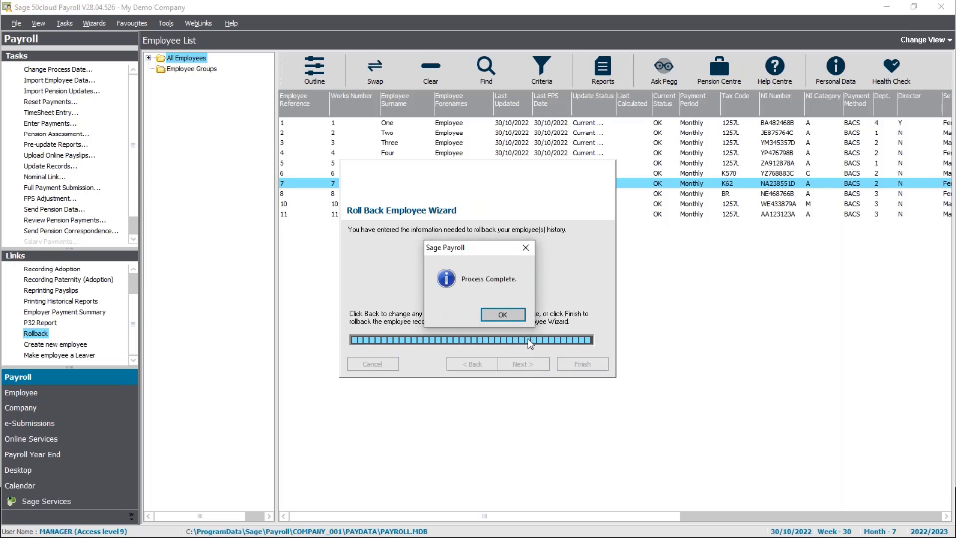
left_click(503, 315)
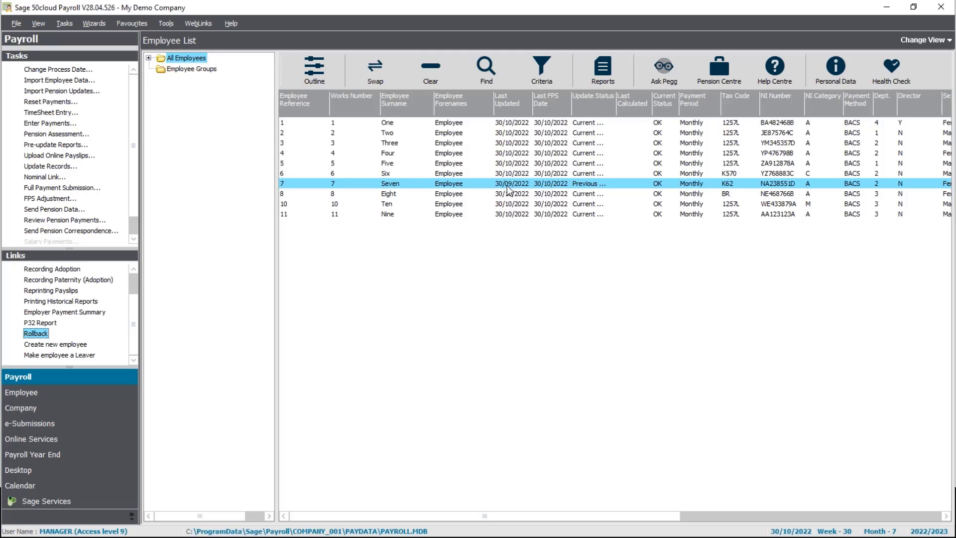
Step: Confirm 30/10/2022 as the process date and save 30 hours of Overtime 1.5x in the seventh employee's payments
left_click(76, 70)
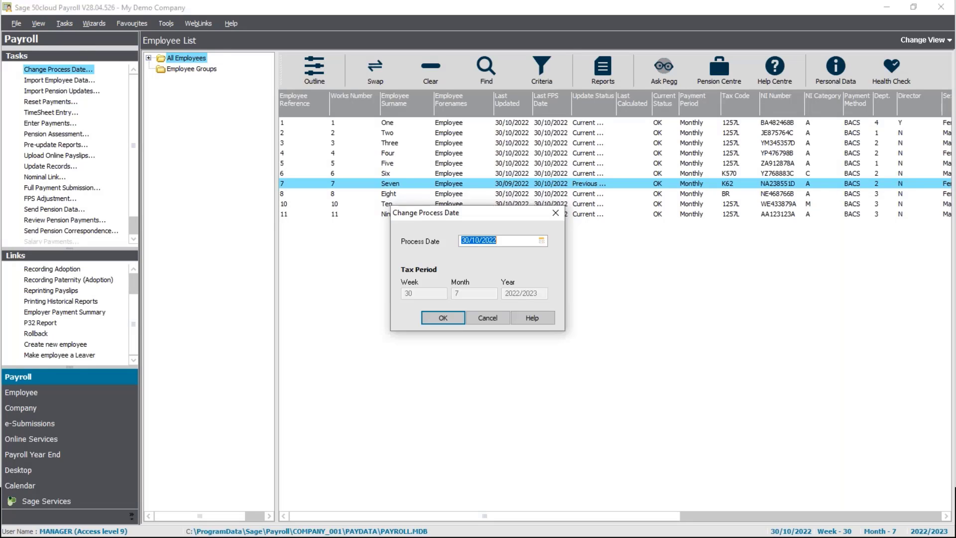
left_click(445, 316)
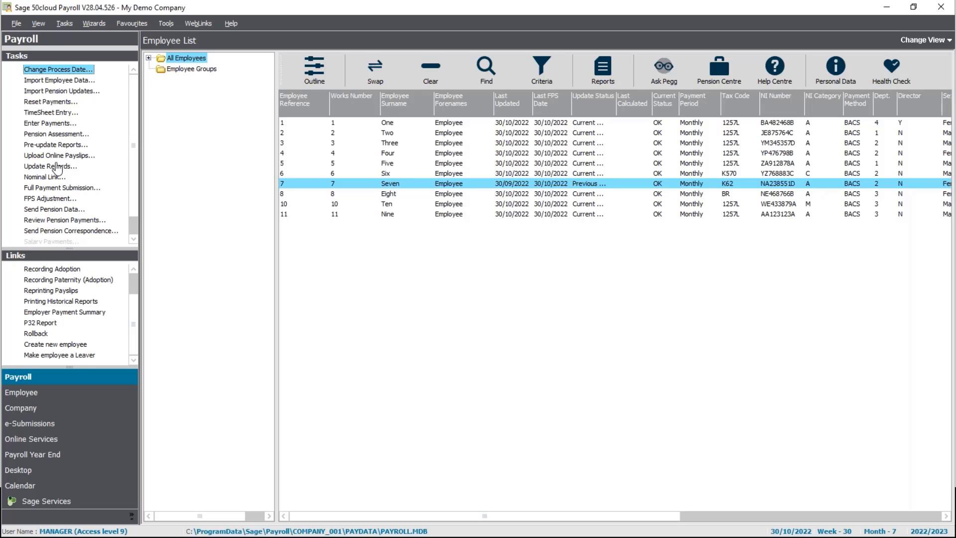
left_click(50, 124)
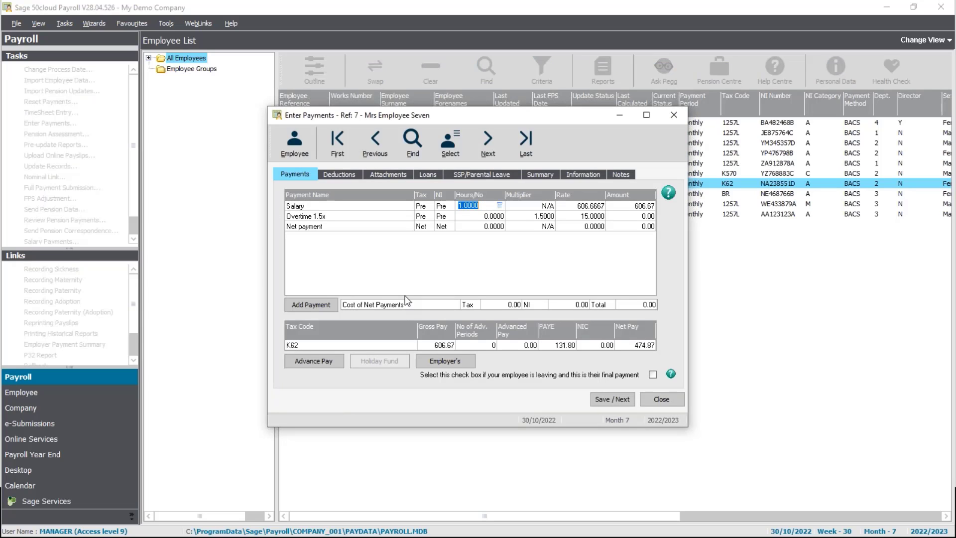
left_click(482, 215)
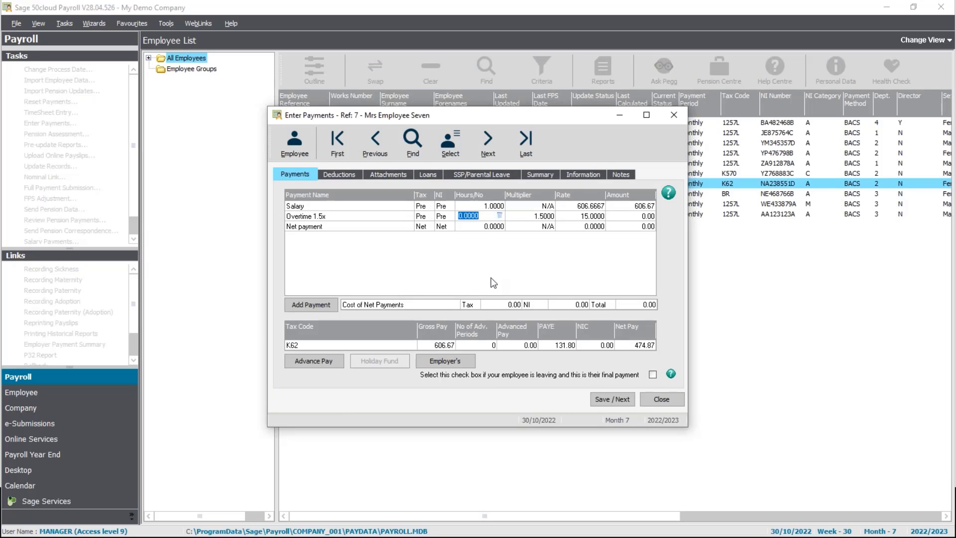
type("30")
left_click(592, 223)
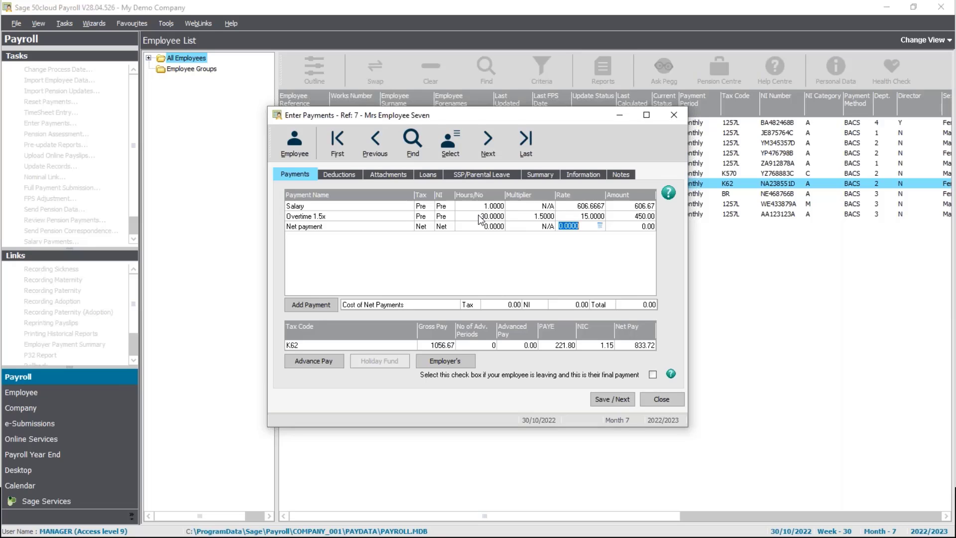
left_click(597, 397)
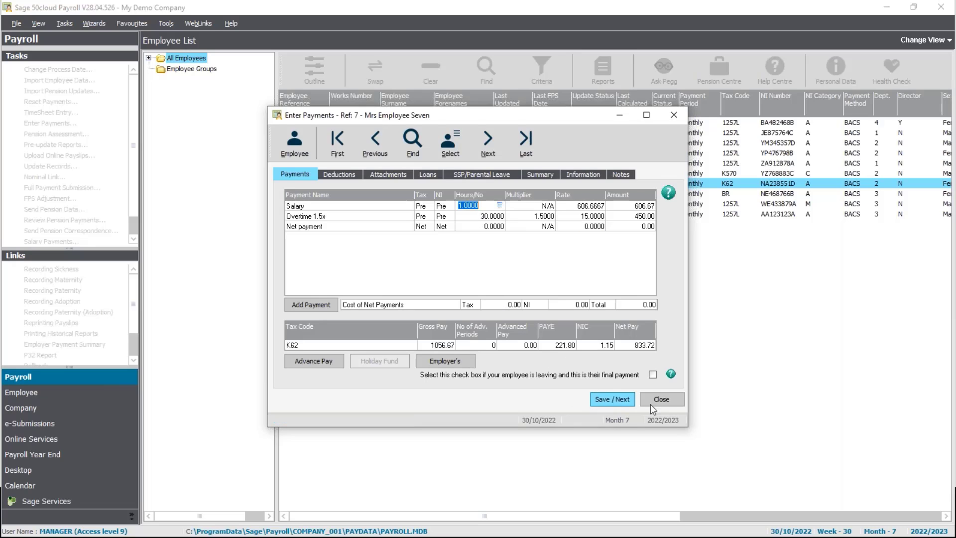
left_click(654, 403)
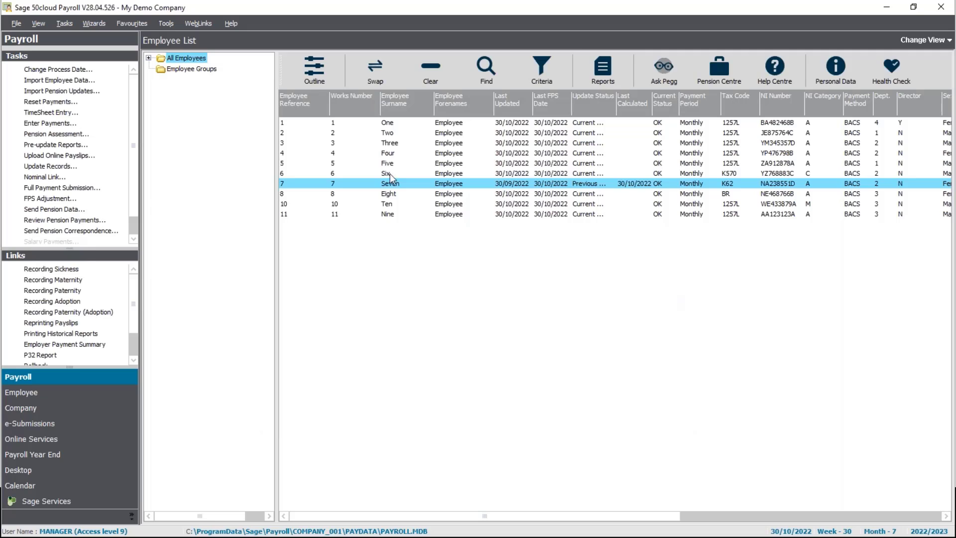
Step: Update the payroll records for the seventh employee only and close the completion message
left_click(50, 166)
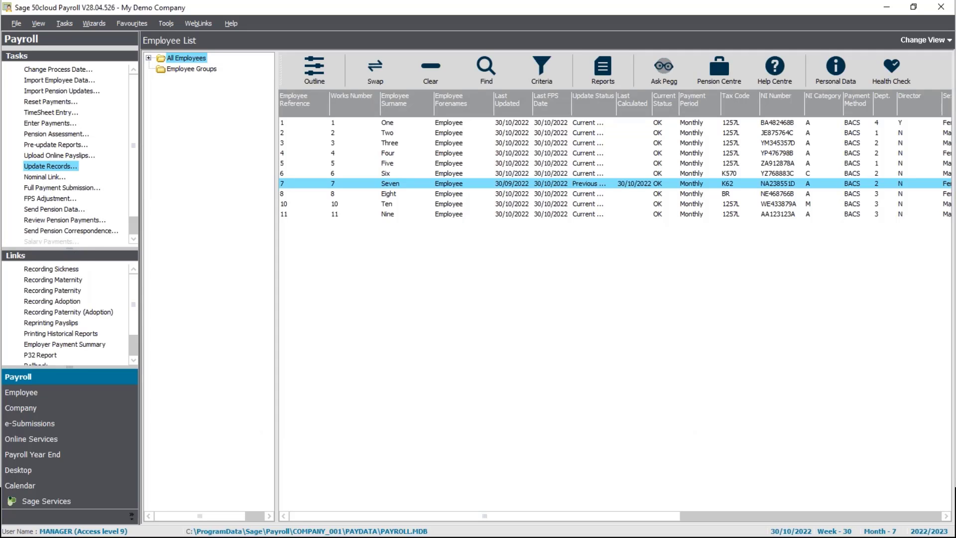
left_click(517, 319)
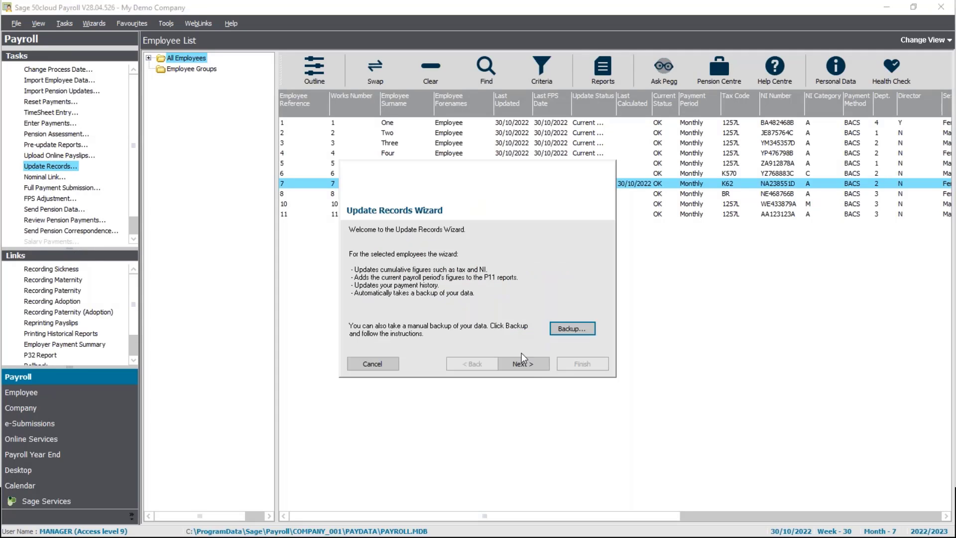
left_click(523, 361)
left_click(532, 364)
left_click(595, 362)
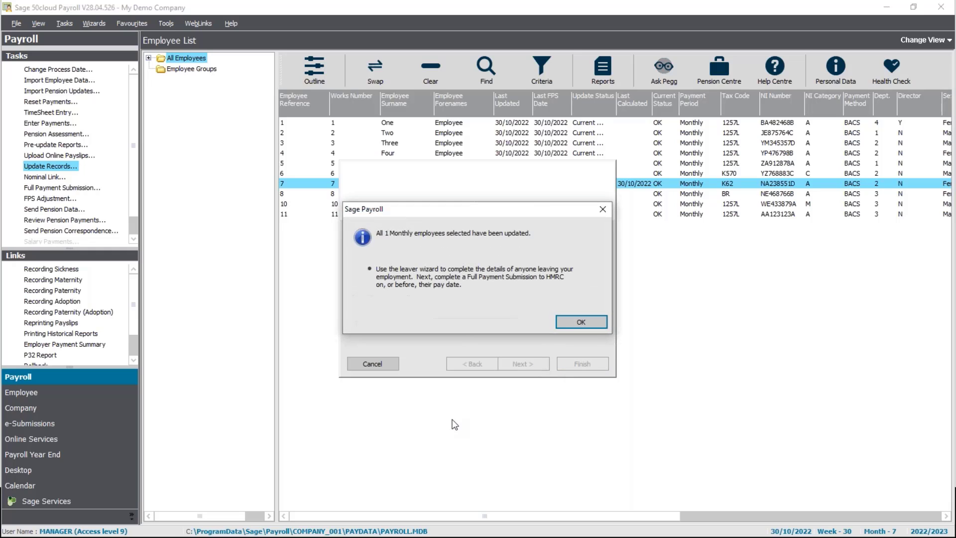
left_click(572, 319)
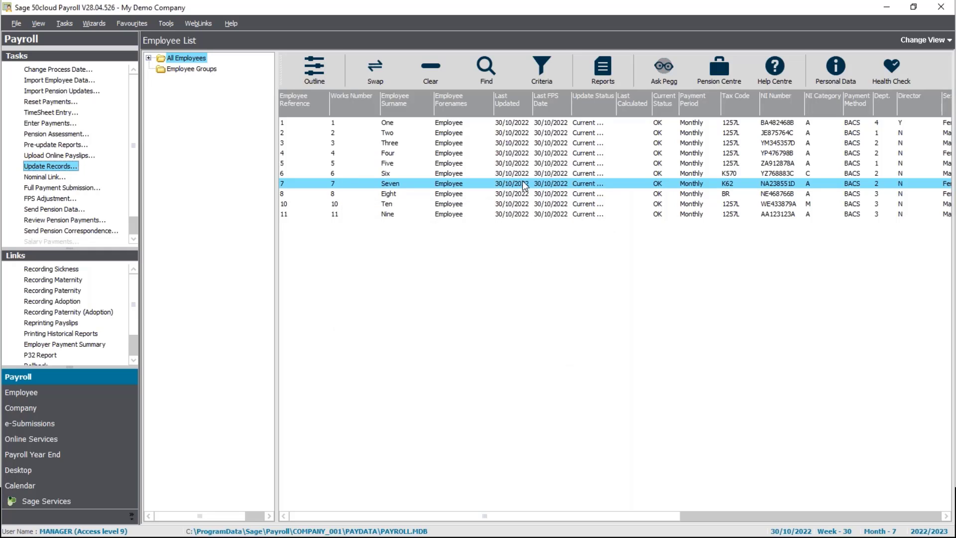